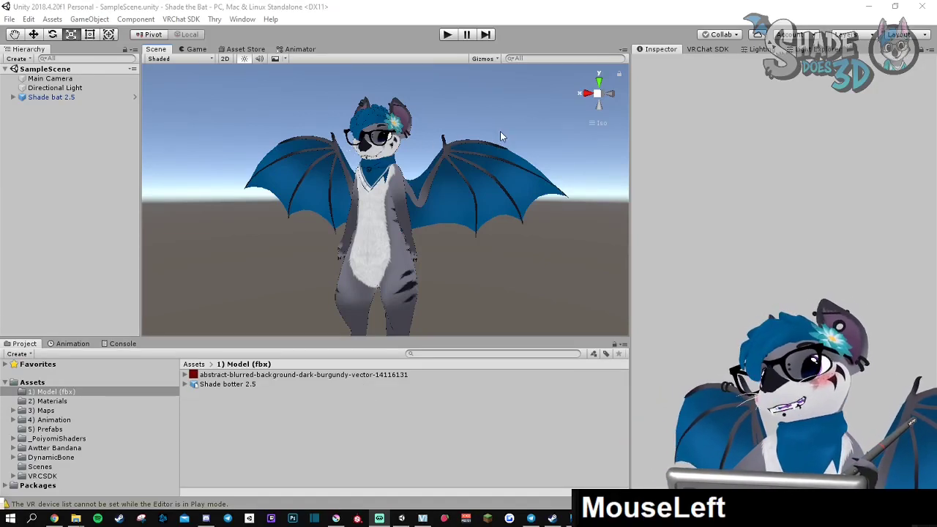
Step: Examine the Shade bat 2.5 avatar in the scene from the front and at closer range
{"action": "middle_click_drag", "start_coordinate": [421, 191], "coordinate": [421, 192]}
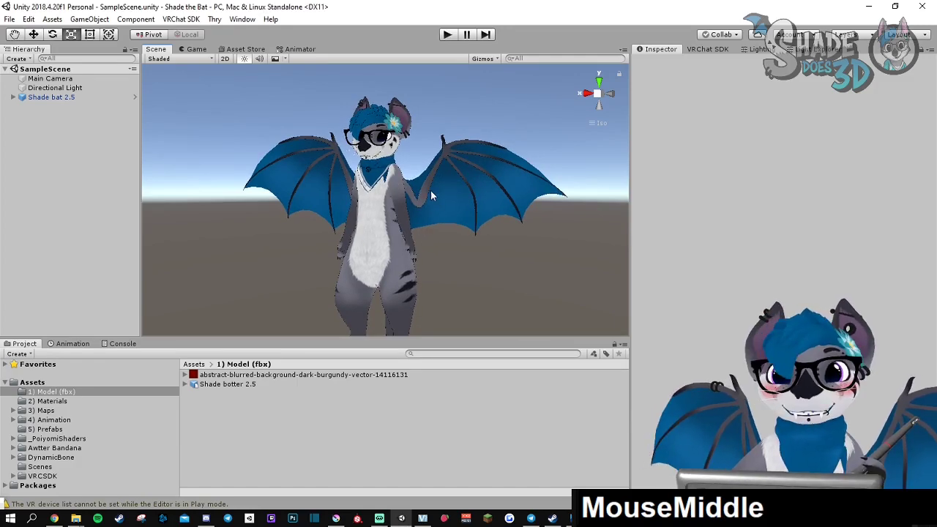
{"action": "right_click_drag", "start_coordinate": [450, 204], "coordinate": [483, 201]}
{"action": "scroll", "coordinate": [483, 200], "scroll_direction": "up", "scroll_amount": 4}
{"action": "middle_click_drag", "start_coordinate": [483, 200], "coordinate": [471, 209]}
{"action": "scroll", "coordinate": [440, 227], "scroll_direction": "down", "scroll_amount": 2}
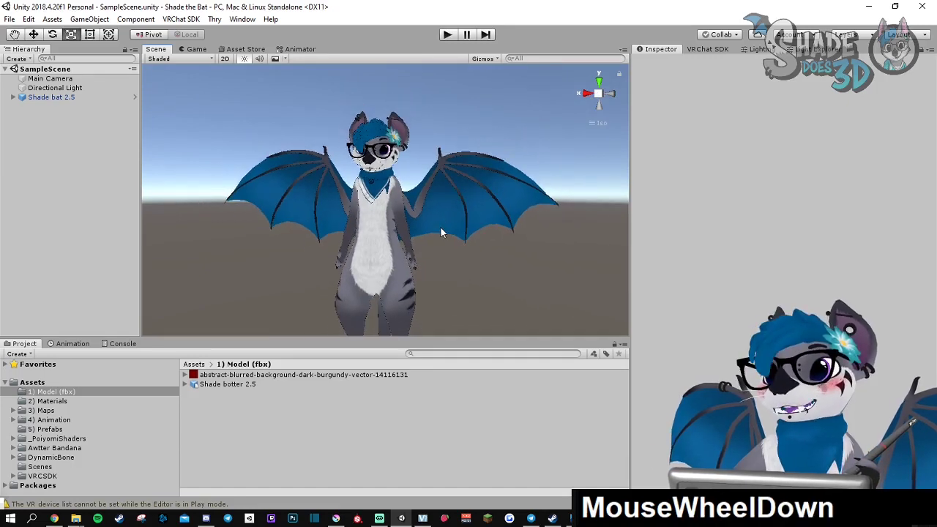
{"action": "right_click_drag", "start_coordinate": [440, 227], "coordinate": [395, 214]}
{"action": "scroll", "coordinate": [470, 231], "scroll_direction": "up", "scroll_amount": 2}
{"action": "scroll", "coordinate": [413, 217], "scroll_direction": "up", "scroll_amount": 1}
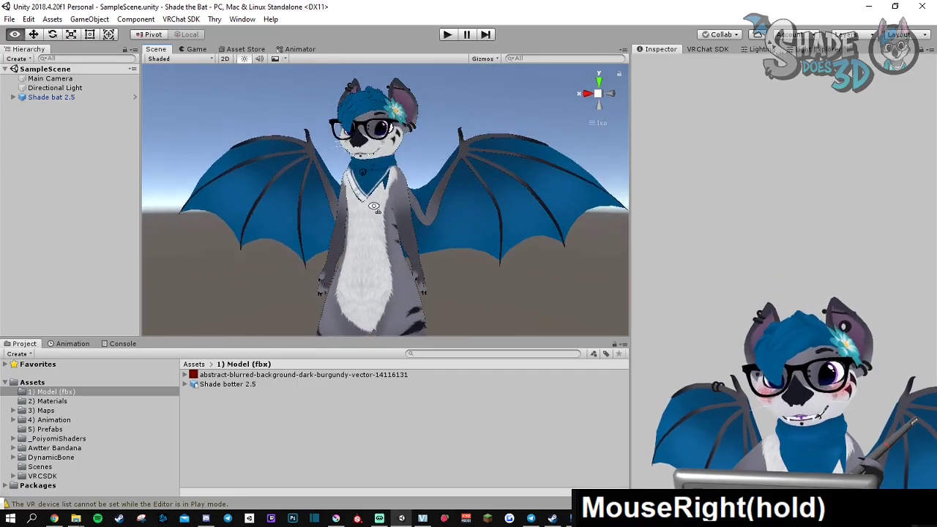
{"action": "scroll", "coordinate": [395, 214], "scroll_direction": "down", "scroll_amount": 1}
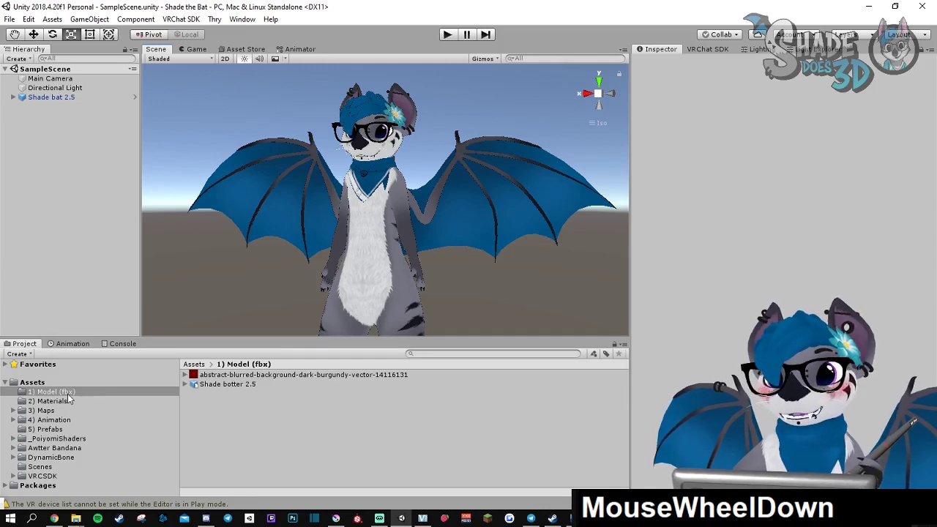
Step: Inspect the import settings of the Shade botter 2.5 model, deselect it and view the avatar from other angles
{"action": "left_click", "coordinate": [223, 385]}
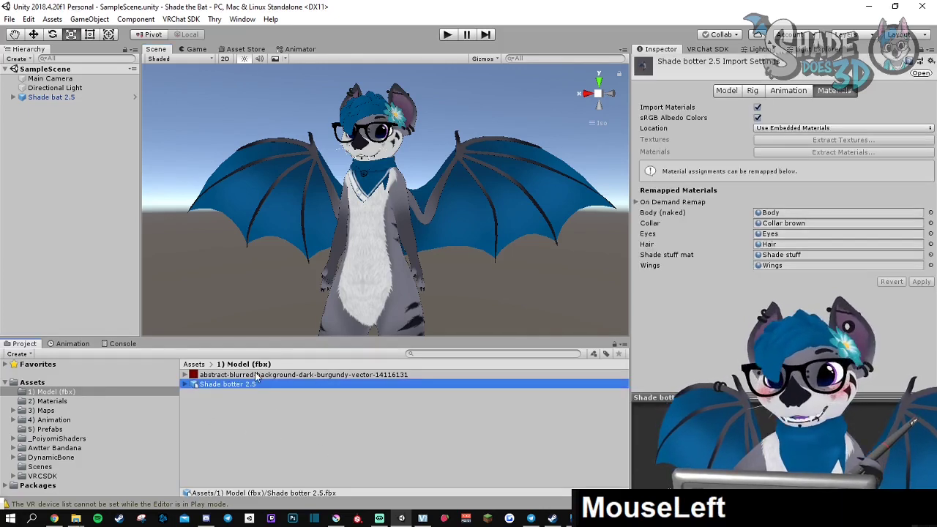
{"action": "left_click", "coordinate": [270, 459]}
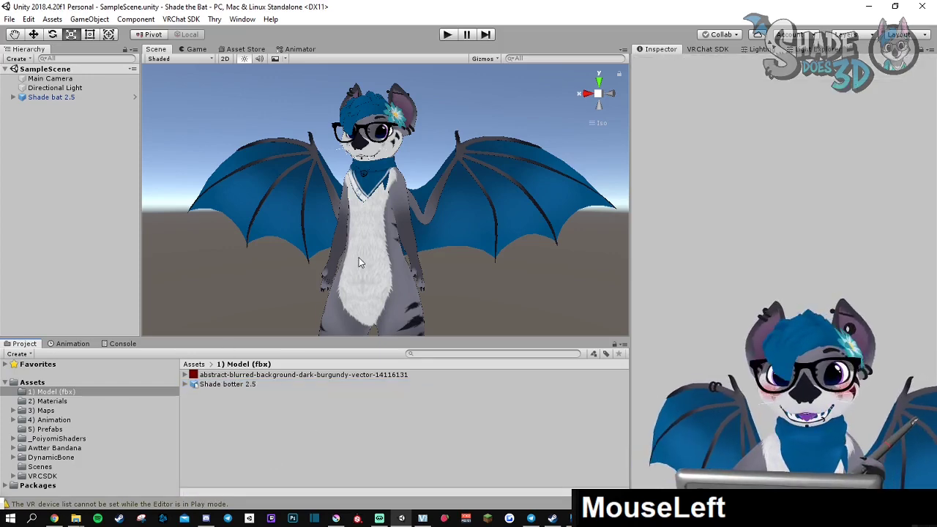
{"action": "right_click_drag", "start_coordinate": [388, 256], "coordinate": [505, 256]}
{"action": "right_click_drag", "start_coordinate": [579, 336], "coordinate": [498, 314]}
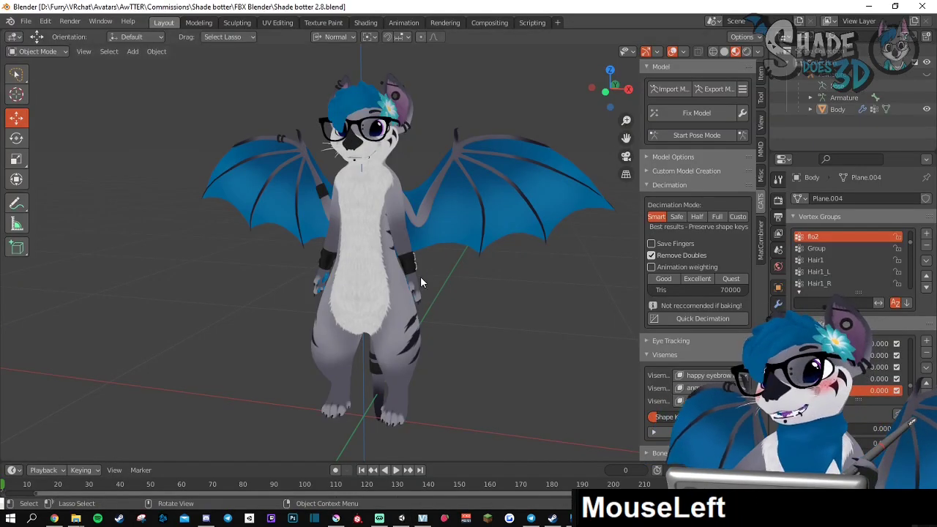
Step: Switch to Blender and examine the avatar's body, wings and arm bands from the front and both sides
{"action": "middle_click_drag", "start_coordinate": [421, 276], "coordinate": [323, 249]}
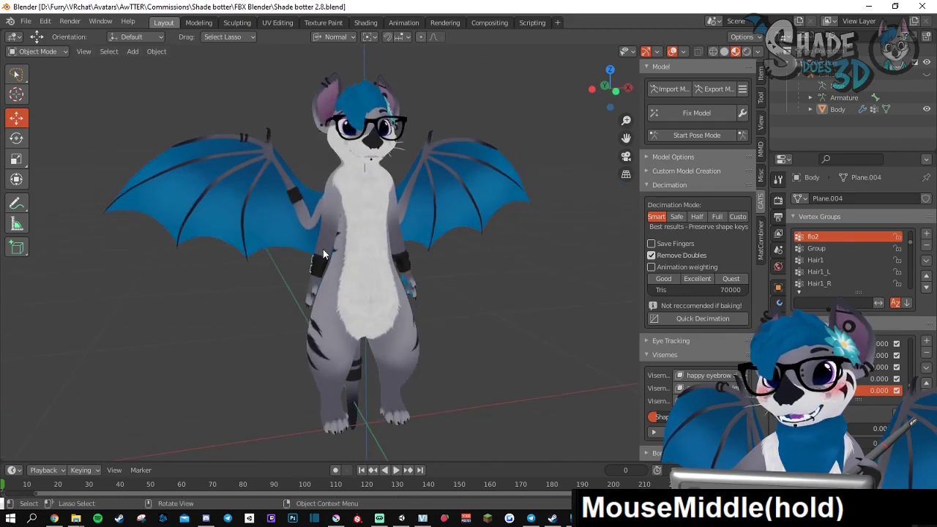
{"action": "middle_click_drag", "start_coordinate": [392, 265], "coordinate": [241, 126]}
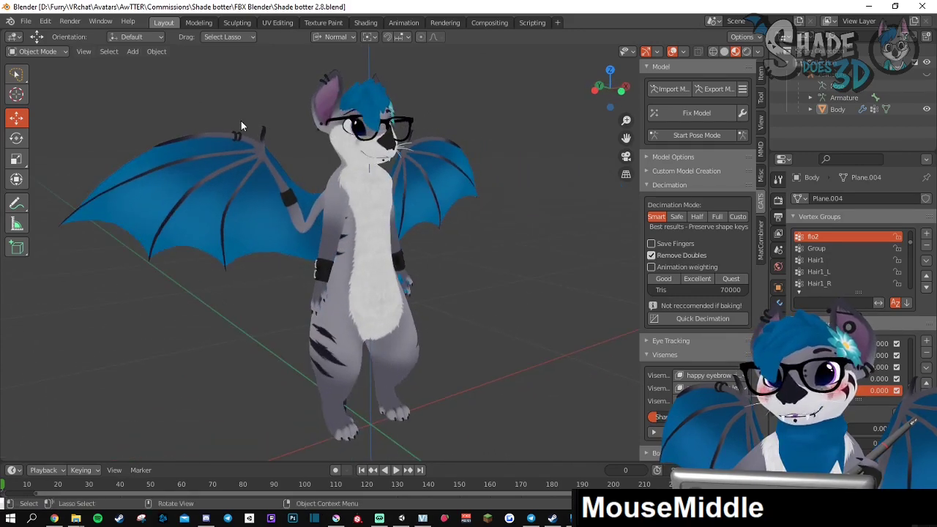
{"action": "middle_click_drag", "start_coordinate": [317, 220], "coordinate": [355, 176]}
{"action": "scroll", "coordinate": [355, 175], "scroll_direction": "up", "scroll_amount": 3}
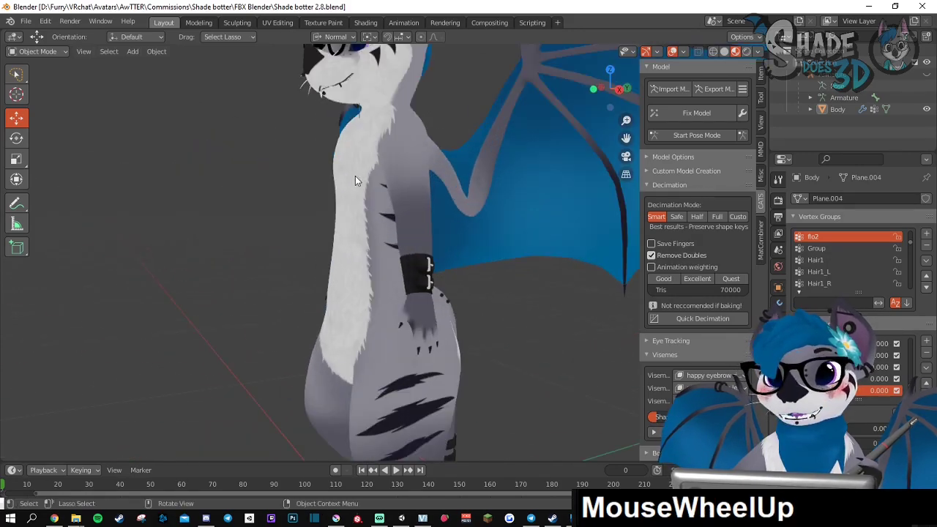
{"action": "scroll", "coordinate": [412, 146], "scroll_direction": "up", "scroll_amount": 2}
{"action": "scroll", "coordinate": [471, 272], "scroll_direction": "down", "scroll_amount": 6}
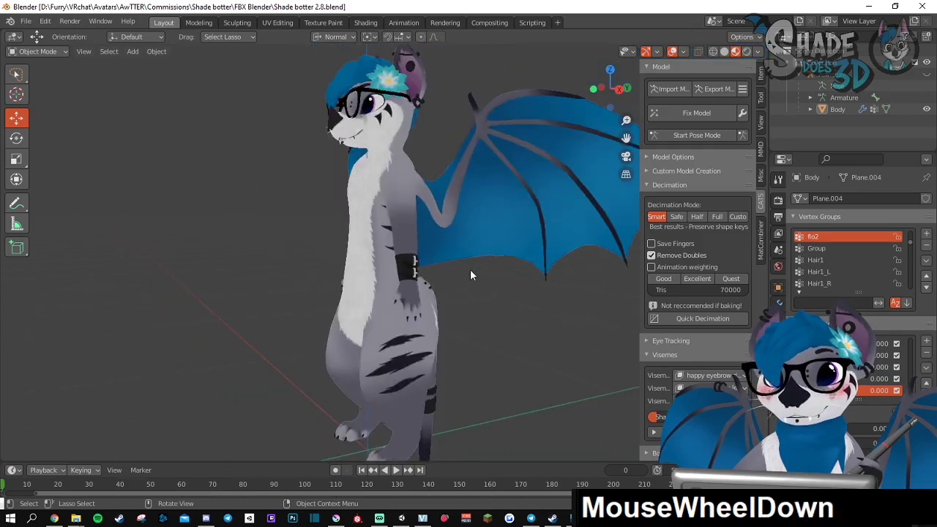
{"action": "middle_click_drag", "start_coordinate": [470, 272], "coordinate": [479, 229]}
{"action": "scroll", "coordinate": [396, 254], "scroll_direction": "up", "scroll_amount": 3}
{"action": "scroll", "coordinate": [443, 245], "scroll_direction": "up", "scroll_amount": 2}
{"action": "scroll", "coordinate": [447, 265], "scroll_direction": "up", "scroll_amount": 1}
{"action": "scroll", "coordinate": [415, 225], "scroll_direction": "down", "scroll_amount": 2}
{"action": "scroll", "coordinate": [460, 224], "scroll_direction": "up", "scroll_amount": 2}
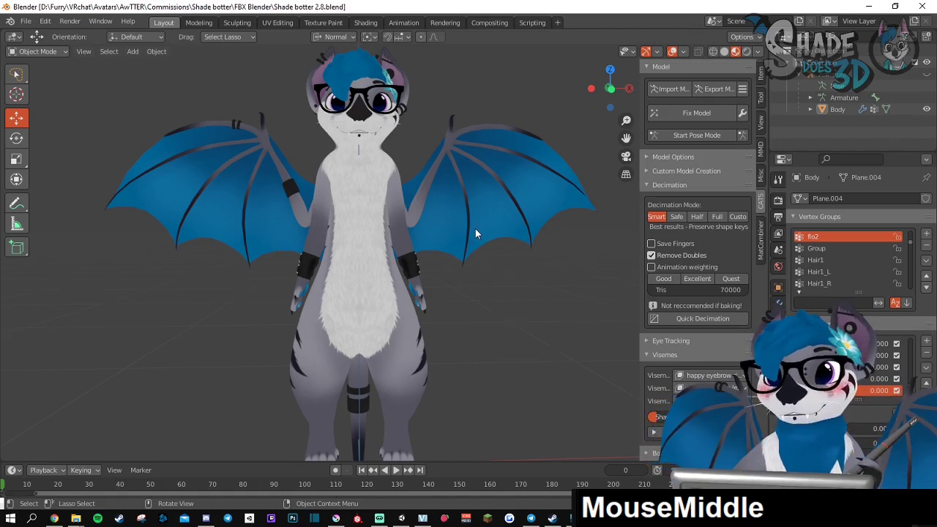
{"action": "middle_click_drag", "start_coordinate": [475, 228], "coordinate": [458, 227]}
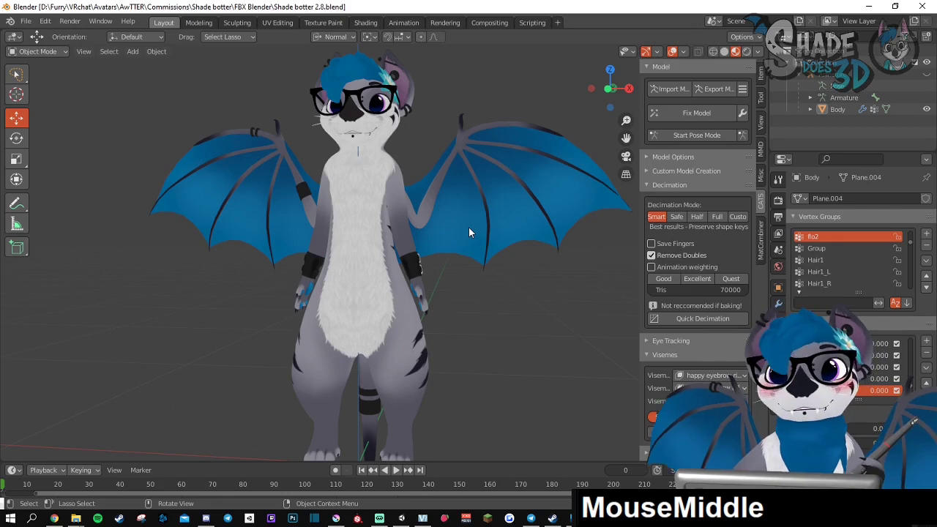
{"action": "middle_click_drag", "start_coordinate": [506, 261], "coordinate": [485, 266]}
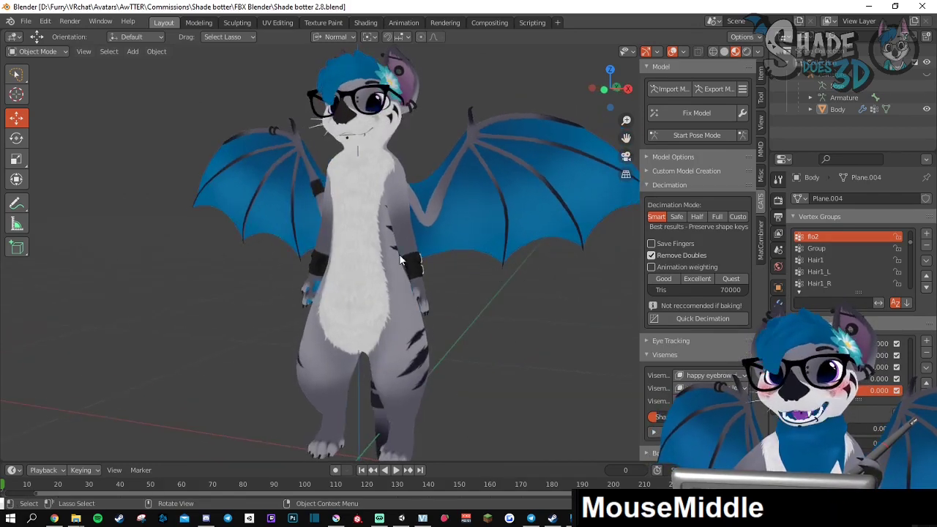
Step: Reveal the armature through the body with solid shading and X-ray, and enter Edit Mode on it
{"action": "left_click", "coordinate": [820, 99]}
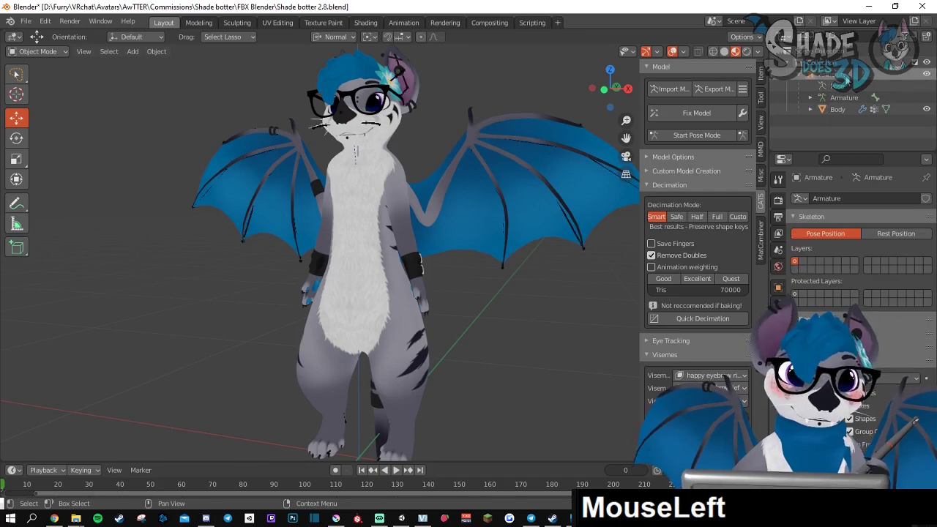
{"action": "left_click", "coordinate": [724, 52]}
{"action": "left_click", "coordinate": [699, 52]}
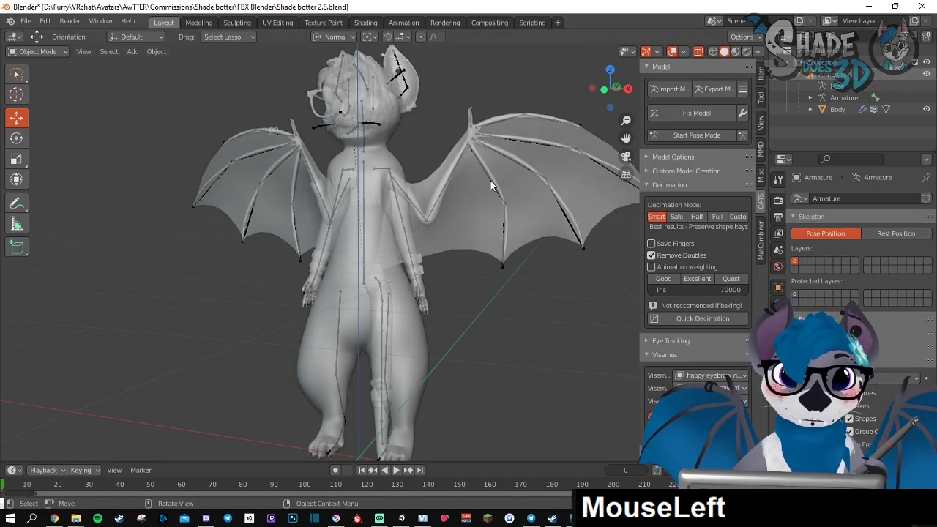
{"action": "middle_click_drag", "start_coordinate": [496, 183], "coordinate": [448, 183]}
{"action": "middle_click_drag", "start_coordinate": [688, 61], "coordinate": [451, 238]}
{"action": "left_click", "coordinate": [398, 182]}
{"action": "left_click", "coordinate": [402, 181]}
{"action": "key", "text": "Tab"}
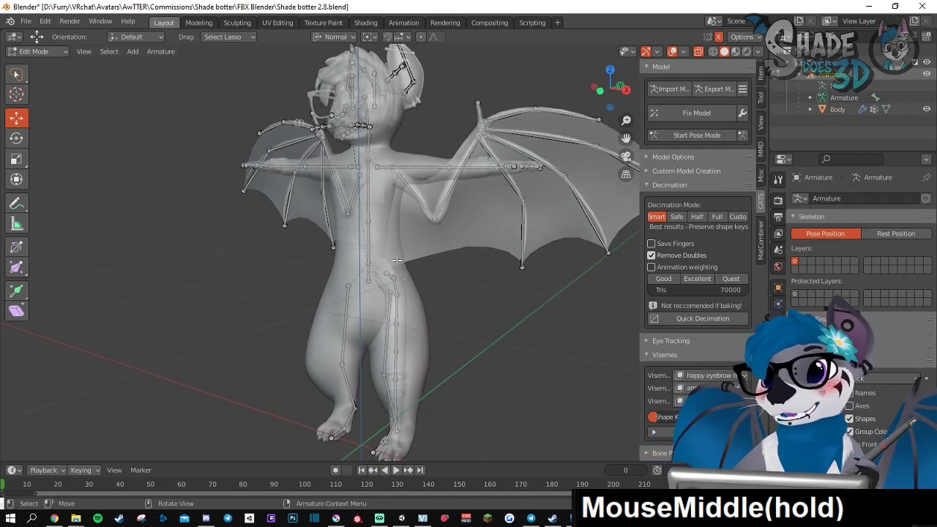
Step: Set the armature's bone display to Octahedral
{"action": "left_click", "coordinate": [869, 381]}
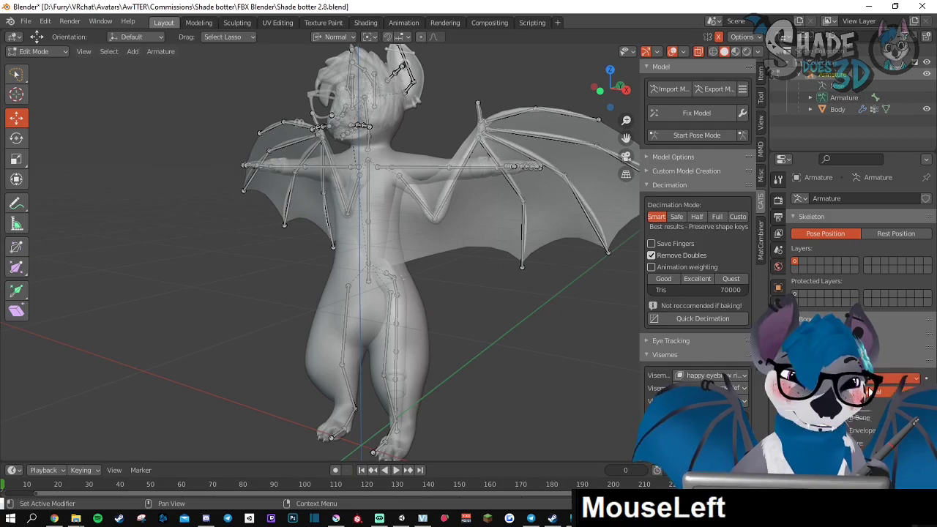
{"action": "left_click", "coordinate": [868, 393]}
{"action": "middle_click_drag", "start_coordinate": [550, 271], "coordinate": [517, 251]}
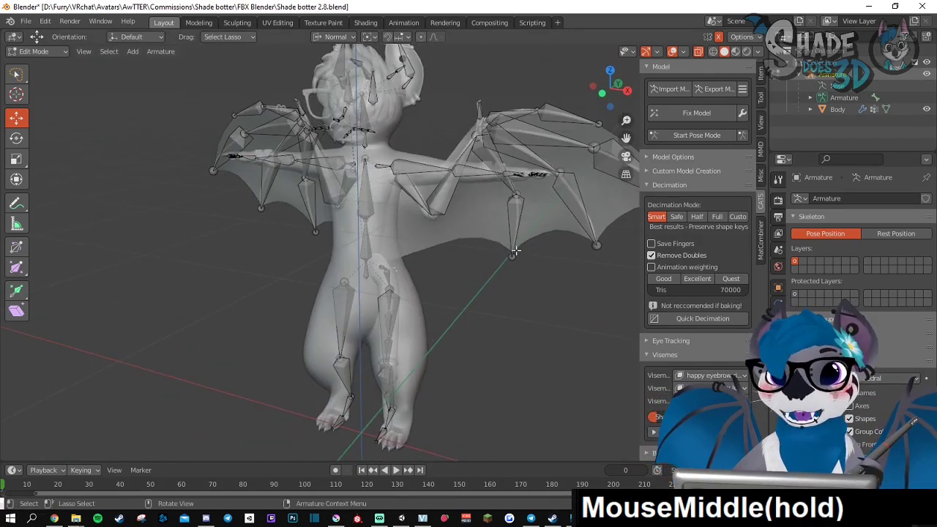
Step: Select arm bones in the armature and examine the skeleton's arms, wings, legs and tail
{"action": "left_click", "coordinate": [419, 165]}
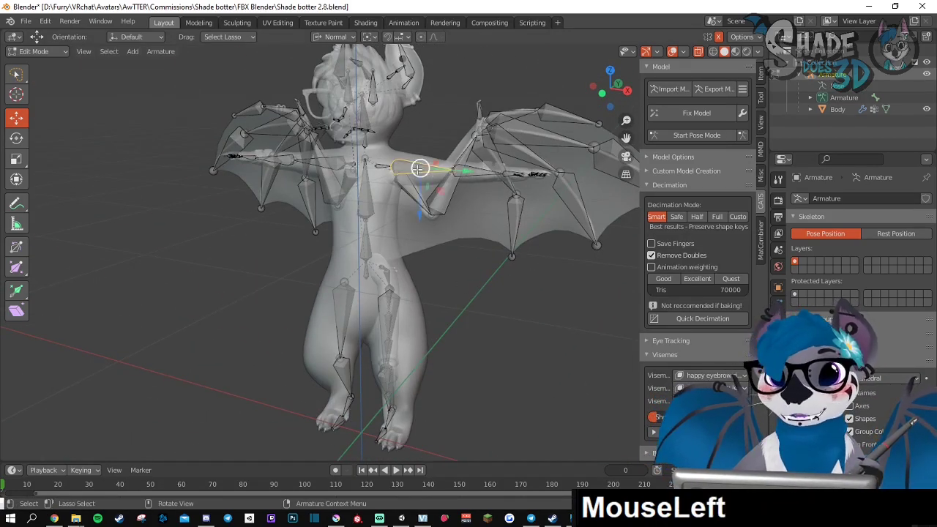
{"action": "middle_click_drag", "start_coordinate": [508, 249], "coordinate": [490, 259]}
{"action": "scroll", "coordinate": [360, 228], "scroll_direction": "down", "scroll_amount": 2}
{"action": "scroll", "coordinate": [509, 245], "scroll_direction": "up", "scroll_amount": 2}
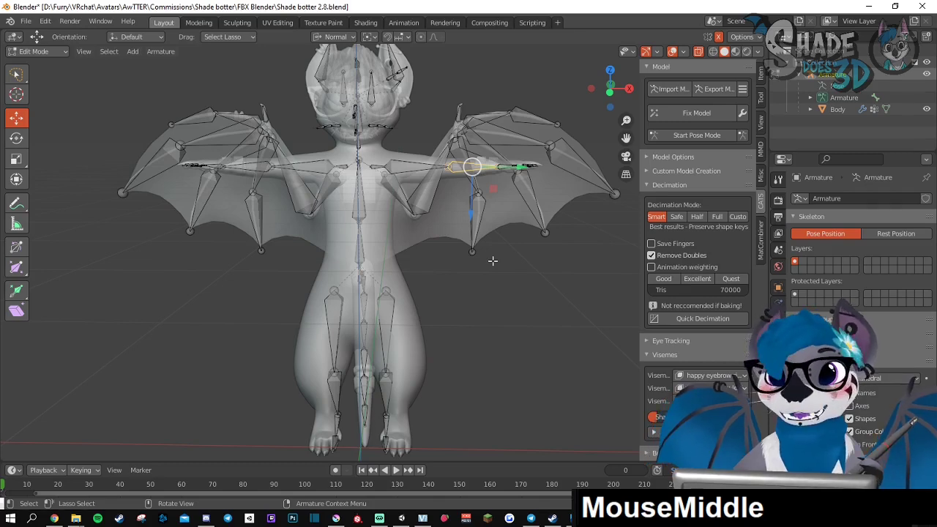
{"action": "middle_click_drag", "start_coordinate": [495, 260], "coordinate": [446, 165]}
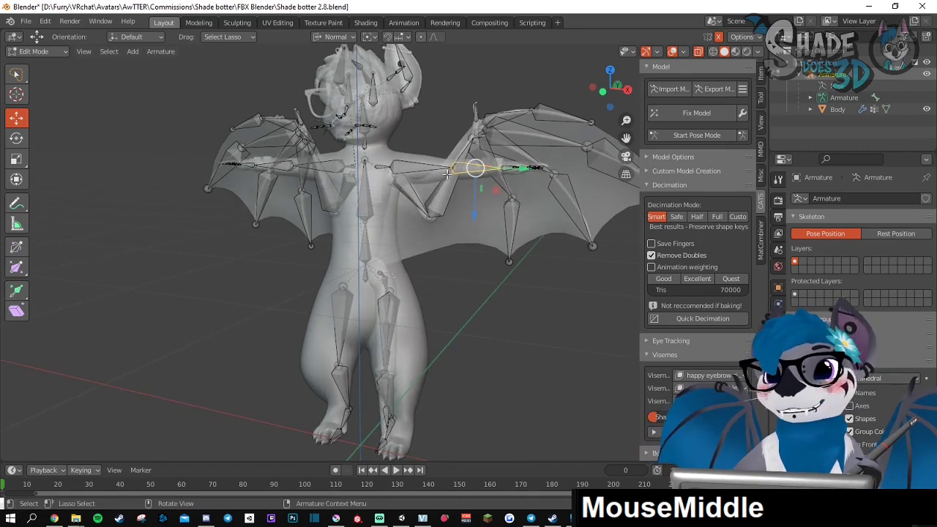
{"action": "middle_click_drag", "start_coordinate": [464, 285], "coordinate": [487, 276]}
{"action": "scroll", "coordinate": [414, 279], "scroll_direction": "down", "scroll_amount": 2}
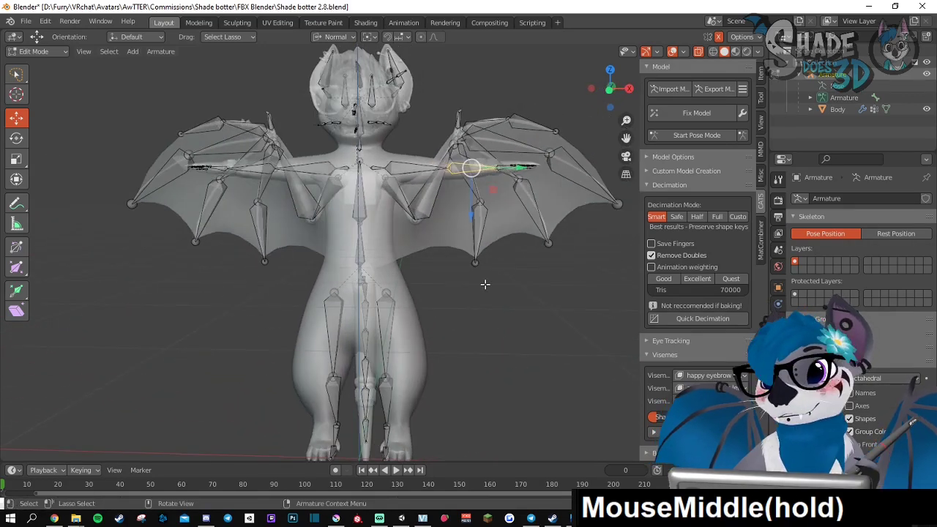
{"action": "scroll", "coordinate": [547, 241], "scroll_direction": "down", "scroll_amount": 1}
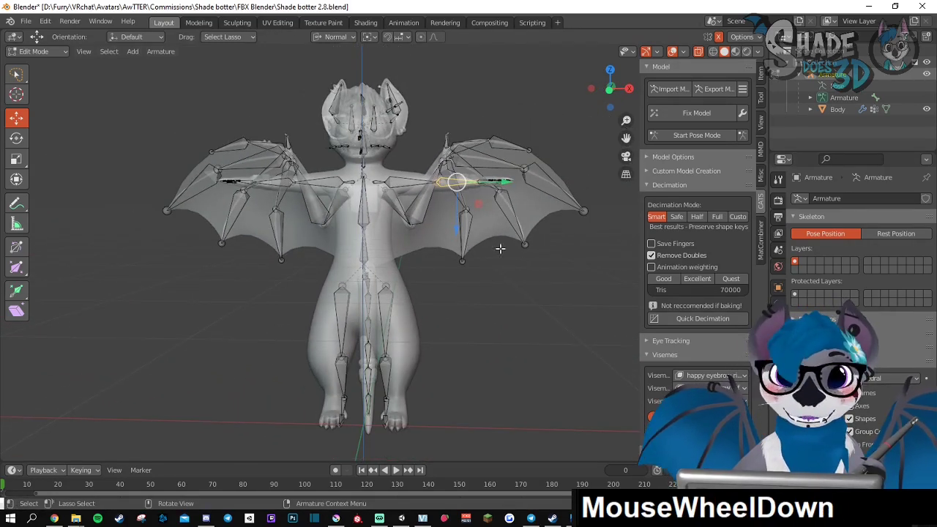
Step: Leave Edit Mode, hide the armature, and restore the textured Material Preview shading with X-ray off
{"action": "key", "text": "Tab"}
{"action": "left_click", "coordinate": [414, 209]}
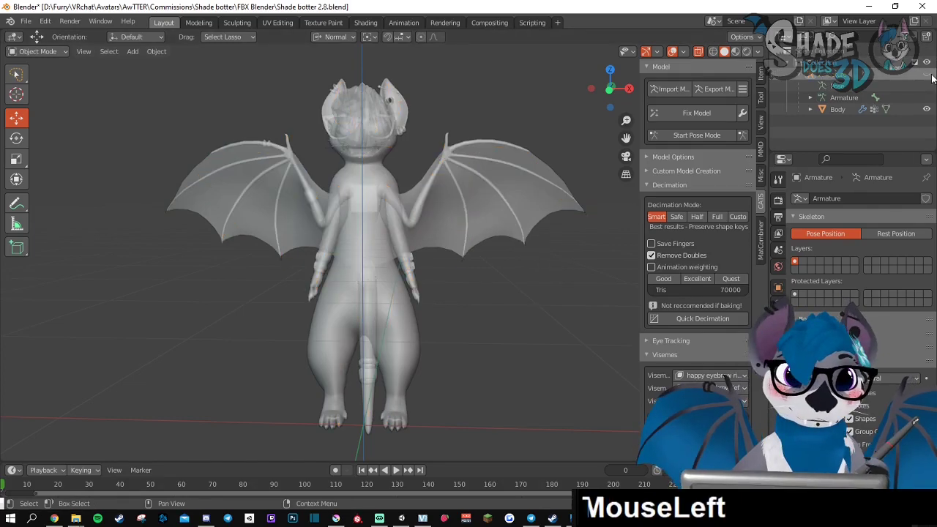
{"action": "middle_click_drag", "start_coordinate": [415, 210], "coordinate": [498, 190]}
{"action": "left_click", "coordinate": [736, 51]}
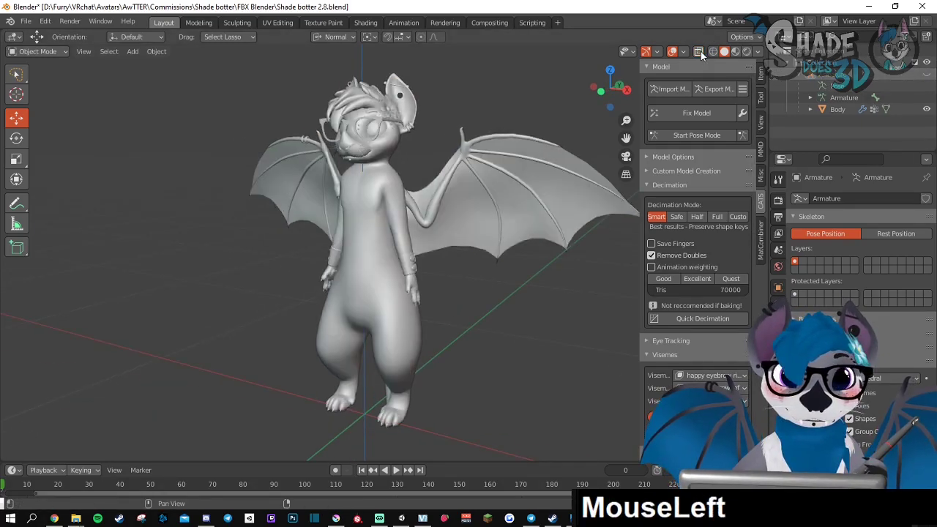
{"action": "middle_click_drag", "start_coordinate": [439, 272], "coordinate": [448, 214]}
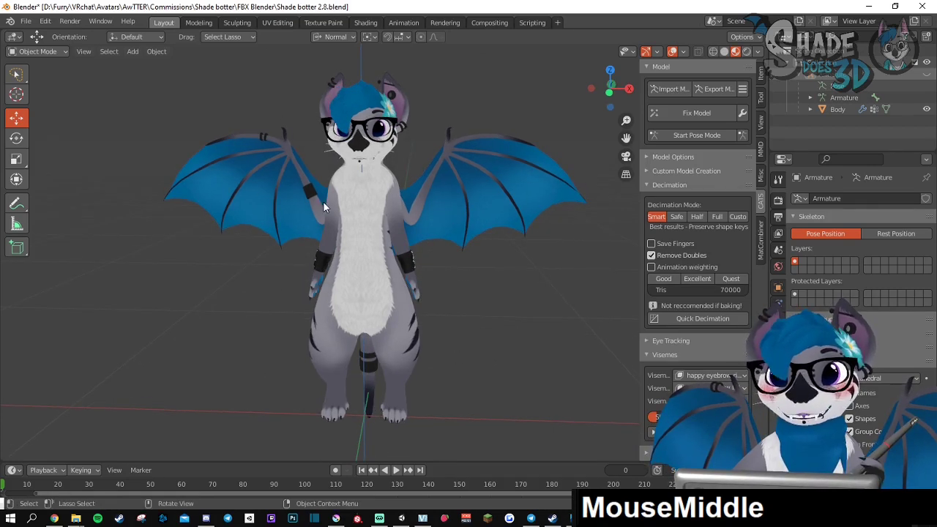
{"action": "middle_click_drag", "start_coordinate": [452, 303], "coordinate": [434, 272]}
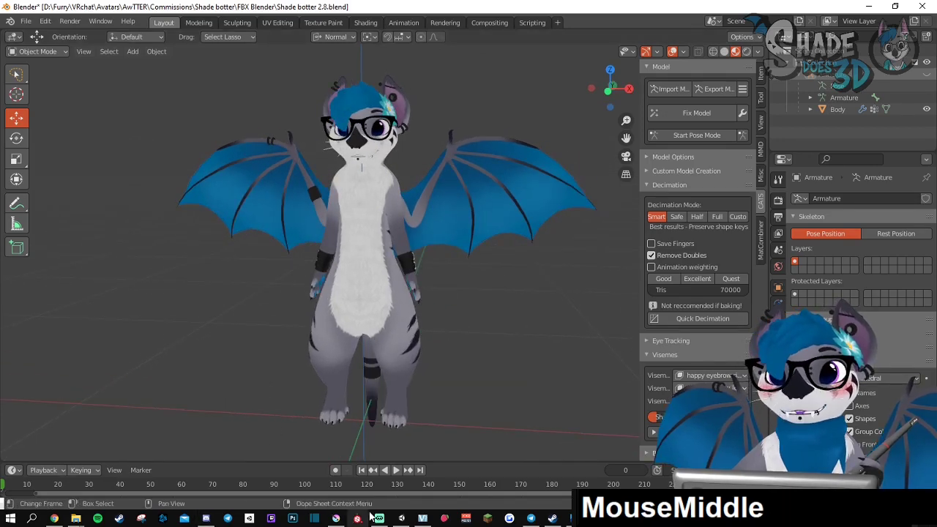
Step: Switch to Unity and copy the file name of the Shade botter 2.5 model without renaming it
{"action": "left_click", "coordinate": [402, 519]}
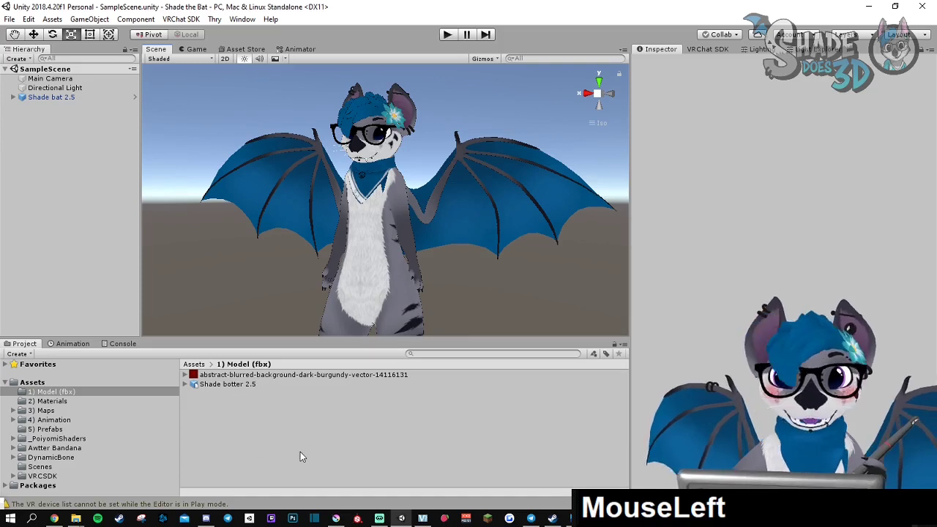
{"action": "left_click", "coordinate": [224, 386]}
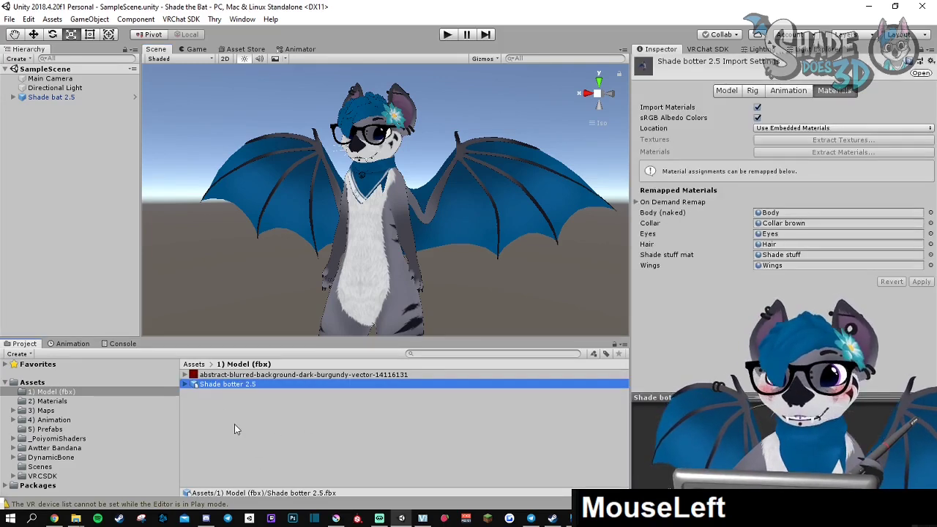
{"action": "key", "text": "F2"}
{"action": "key", "text": "ctrl+c"}
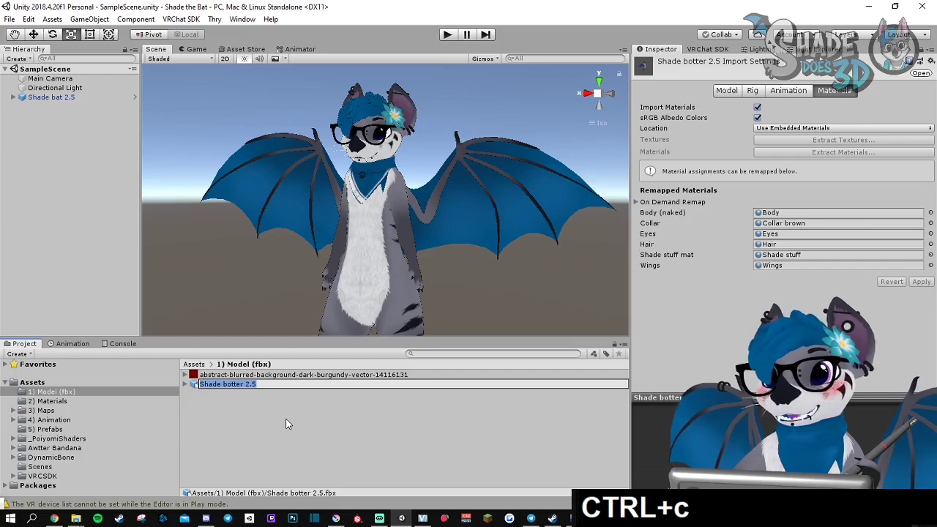
{"action": "left_click", "coordinate": [304, 412]}
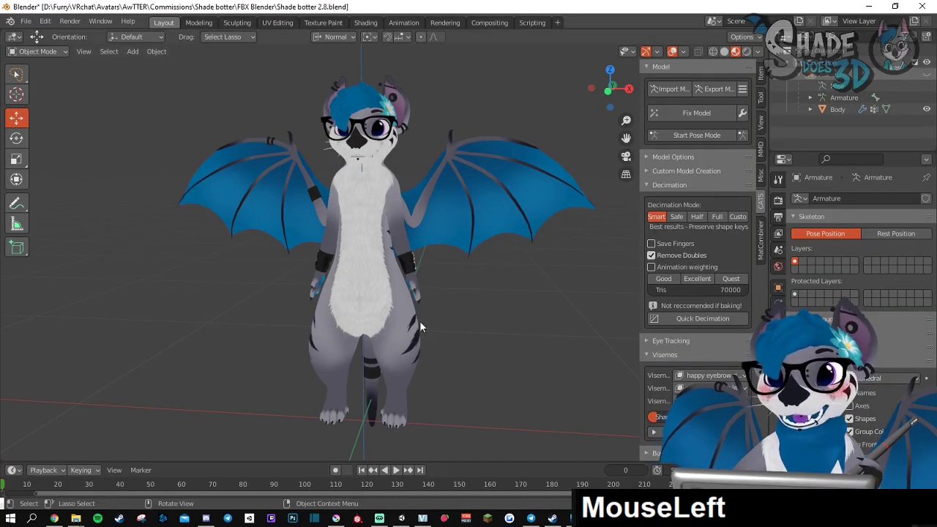
Step: Return to Blender and look over the updated avatar from the front and side
{"action": "middle_click_drag", "start_coordinate": [420, 323], "coordinate": [415, 256]}
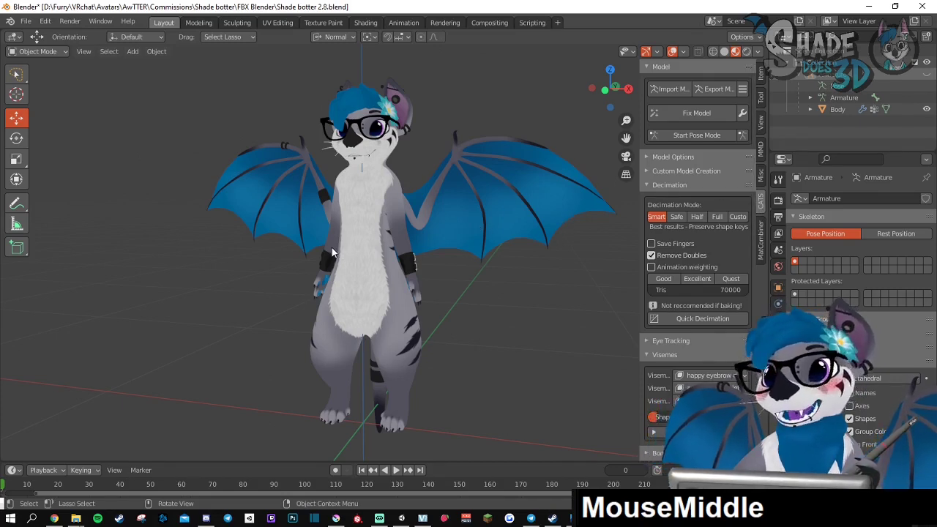
{"action": "middle_click_drag", "start_coordinate": [363, 312], "coordinate": [390, 258]}
{"action": "scroll", "coordinate": [385, 254], "scroll_direction": "down", "scroll_amount": 1}
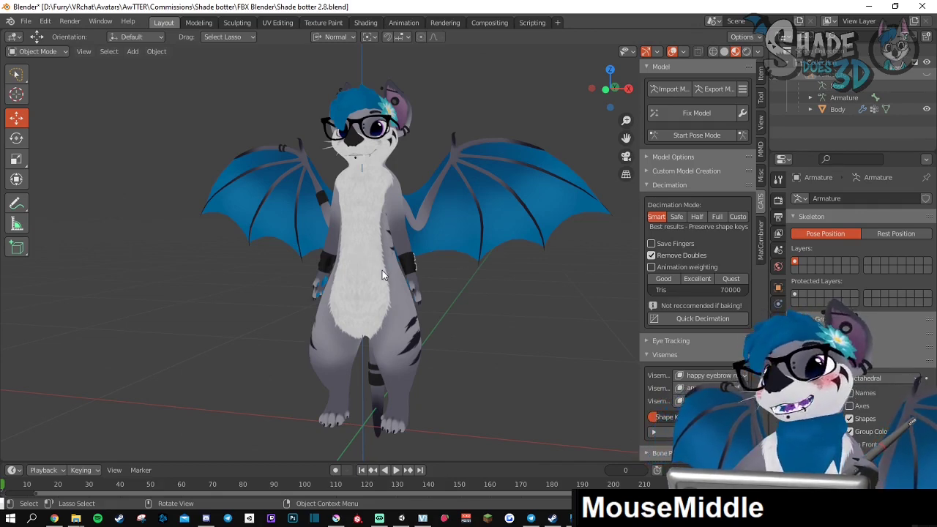
{"action": "middle_click_drag", "start_coordinate": [382, 270], "coordinate": [444, 257]}
{"action": "scroll", "coordinate": [469, 252], "scroll_direction": "up", "scroll_amount": 2}
{"action": "scroll", "coordinate": [430, 256], "scroll_direction": "down", "scroll_amount": 1}
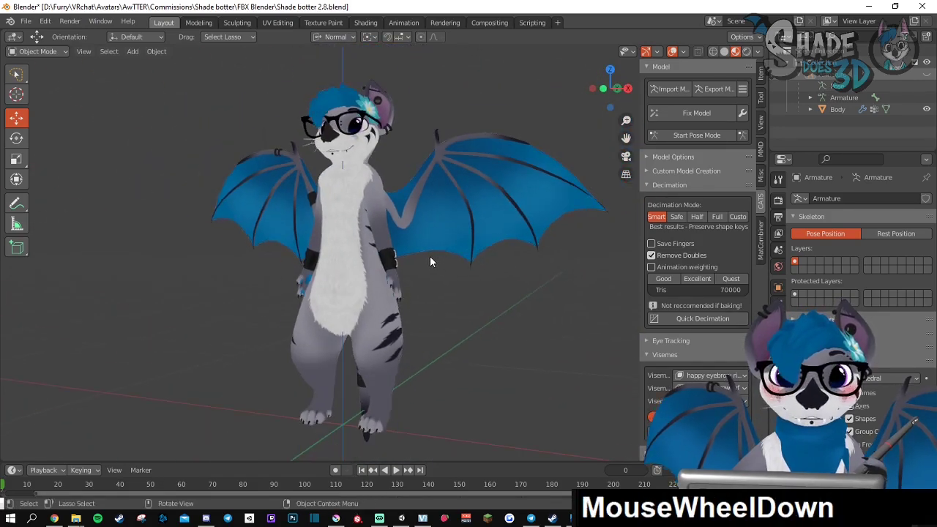
Step: Export the model with its unmerged materials into the Shade 2.8 folder as Shade botter 2.5.fbx
{"action": "left_click", "coordinate": [718, 85]}
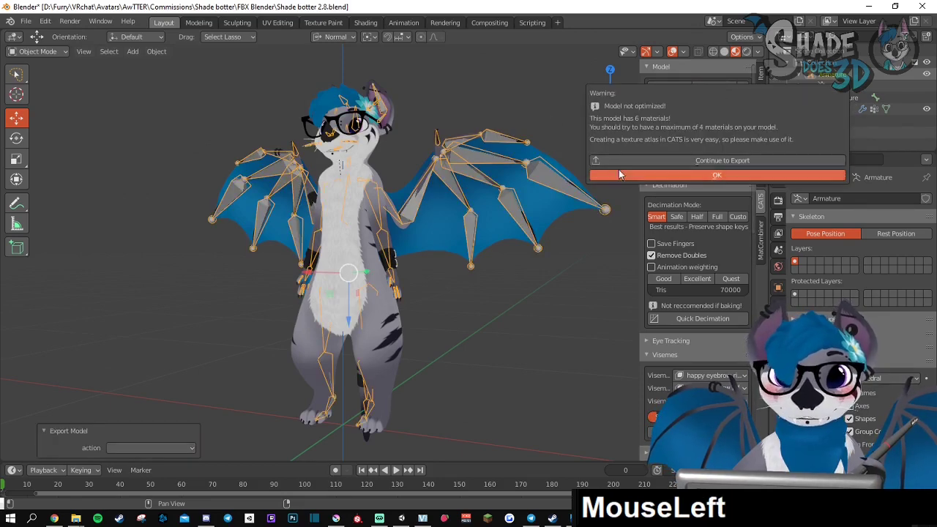
{"action": "left_click", "coordinate": [706, 162]}
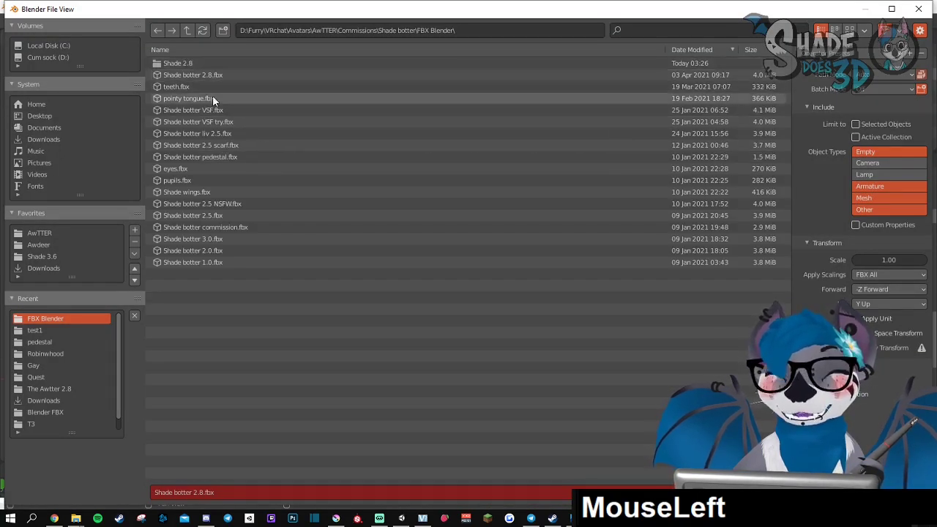
{"action": "double_click", "coordinate": [183, 63]}
{"action": "left_click", "coordinate": [223, 493]}
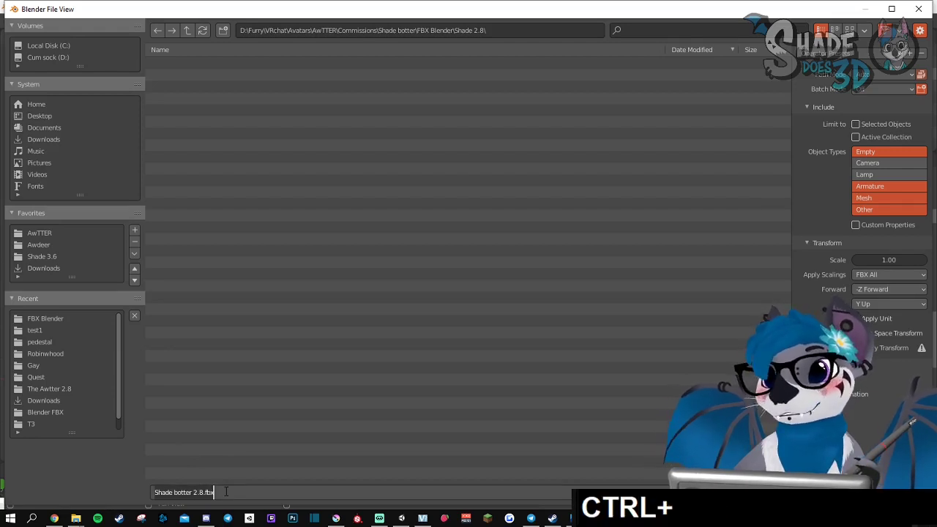
{"action": "key", "text": "ctrl+v"}
{"action": "left_click", "coordinate": [335, 456]}
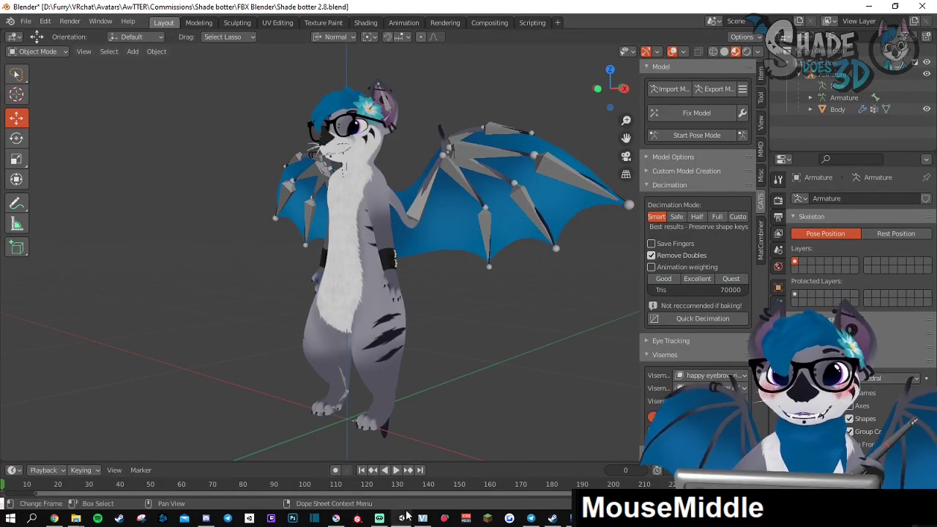
Step: Switch to Unity and place the Shade 2.8 export folder's window over its right side
{"action": "left_click", "coordinate": [404, 519]}
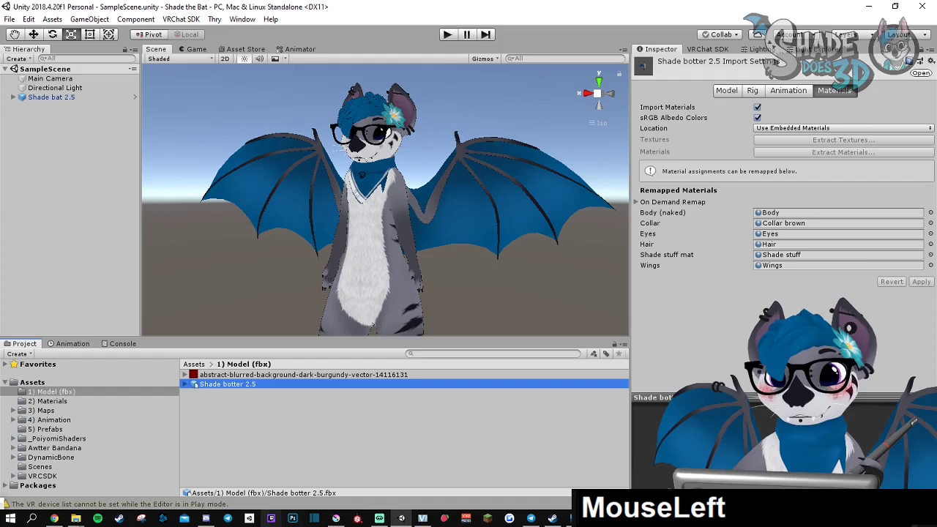
{"action": "mouse_move", "coordinate": [77, 519]}
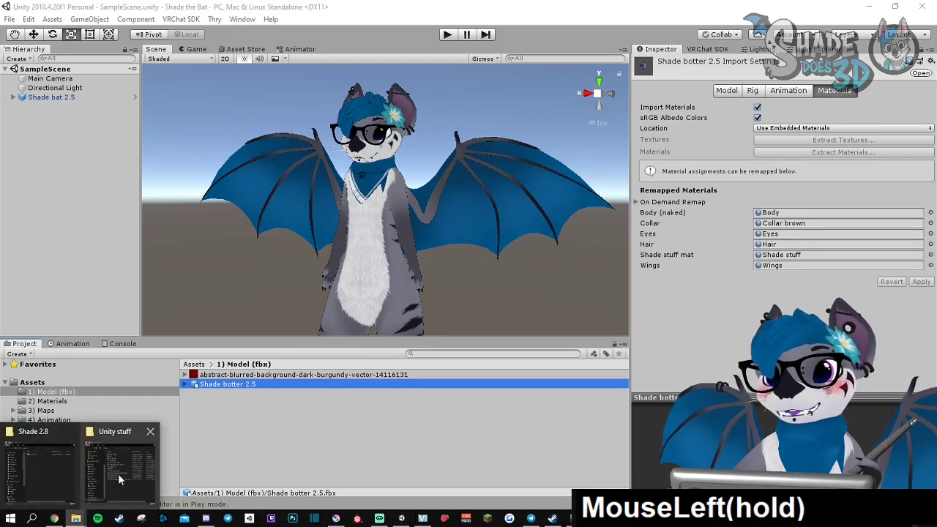
{"action": "left_click", "coordinate": [27, 461]}
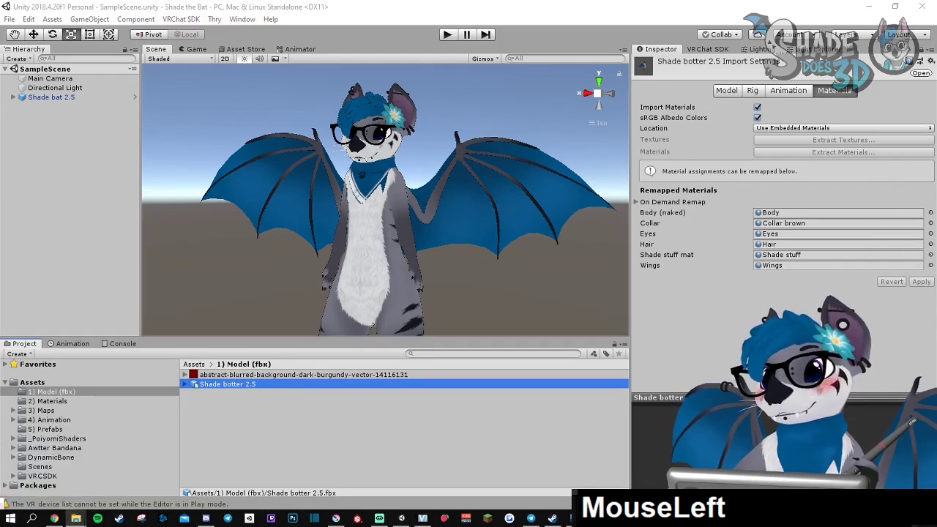
{"action": "left_click_drag", "start_coordinate": [53, 183], "coordinate": [698, 89]}
{"action": "left_click_drag", "start_coordinate": [465, 193], "coordinate": [562, 193]}
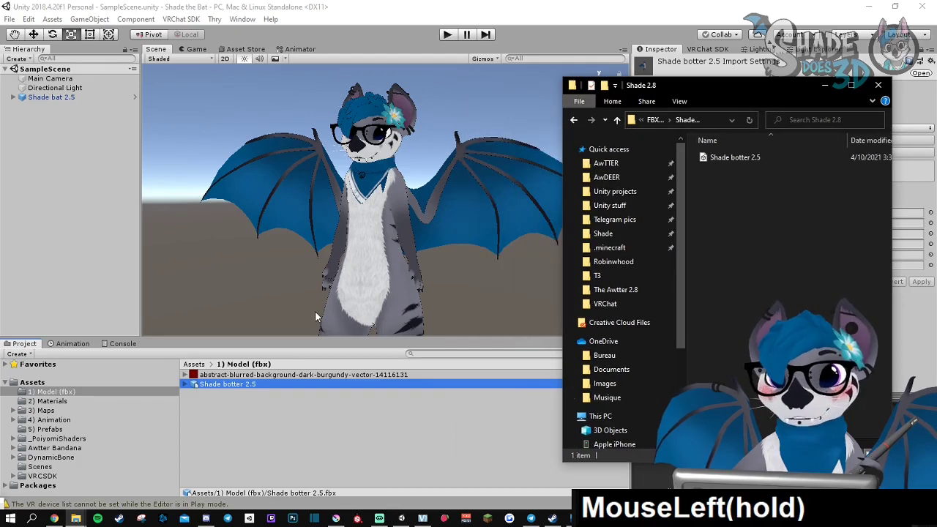
Step: Reveal the Shade botter 2.5 asset in File Explorer and move its folder window aside
{"action": "left_click", "coordinate": [315, 312]}
{"action": "left_click", "coordinate": [202, 412]}
{"action": "left_click", "coordinate": [213, 386]}
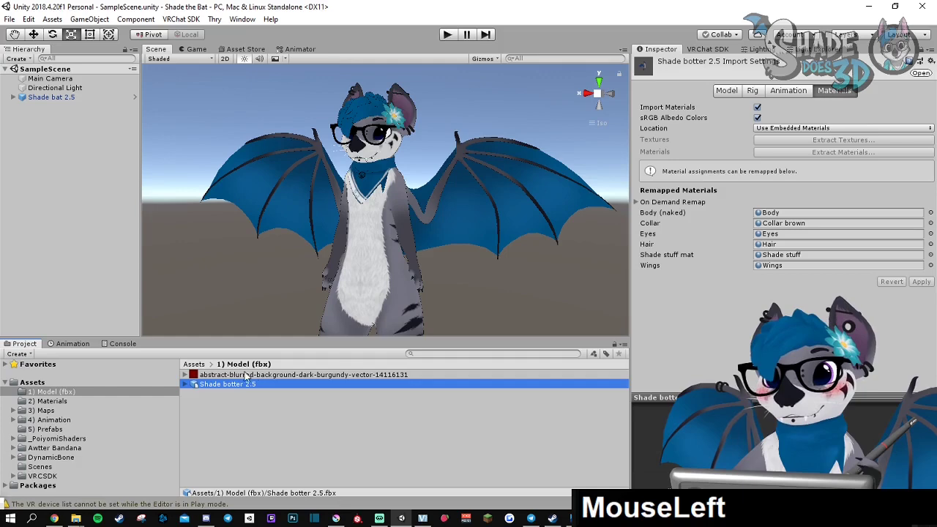
{"action": "right_click", "coordinate": [225, 385]}
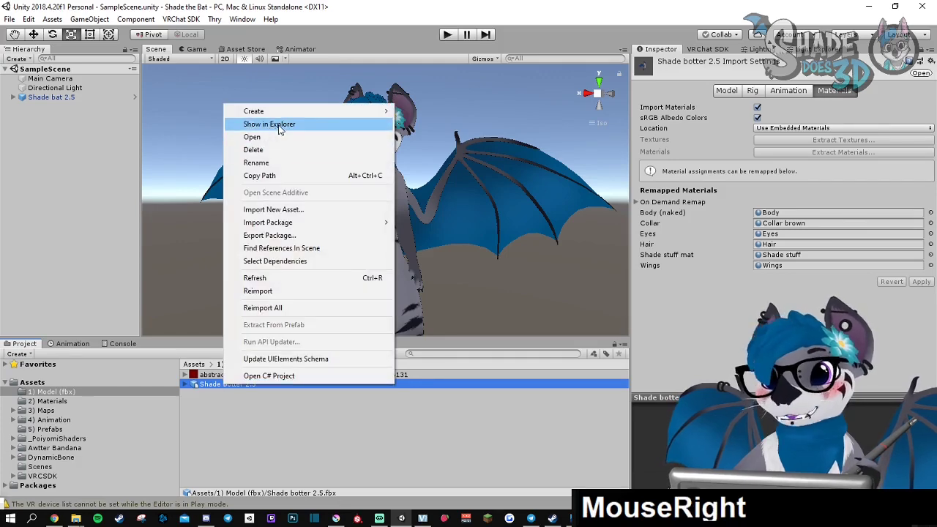
{"action": "left_click", "coordinate": [279, 125]}
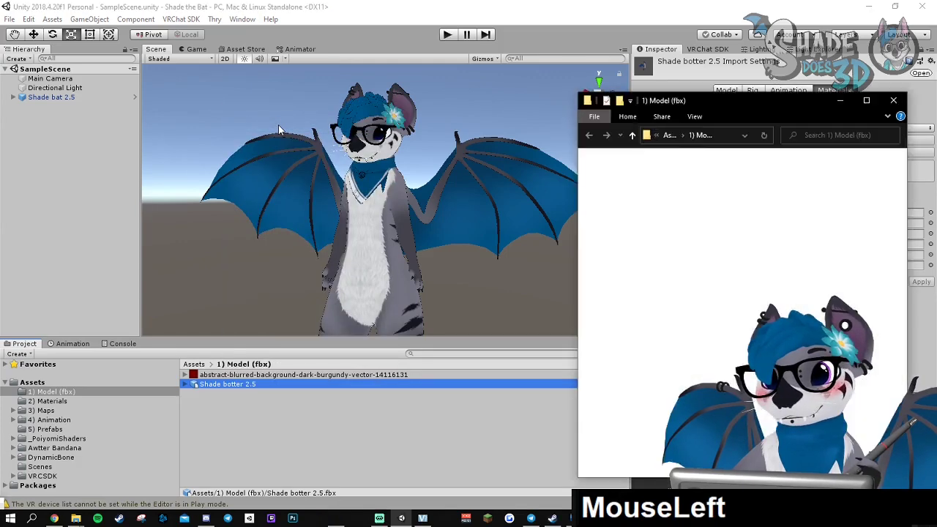
{"action": "left_click_drag", "start_coordinate": [748, 101], "coordinate": [246, 89]}
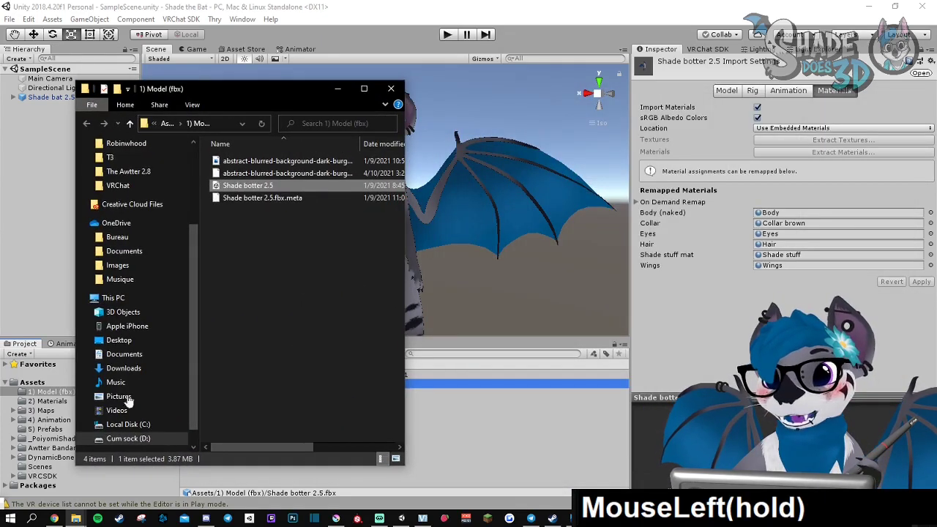
Step: Copy Shade botter 2.5 from the Shade 2.8 folder into 1) Model (fbx), replacing the existing file, and return to Unity
{"action": "left_click", "coordinate": [76, 518]}
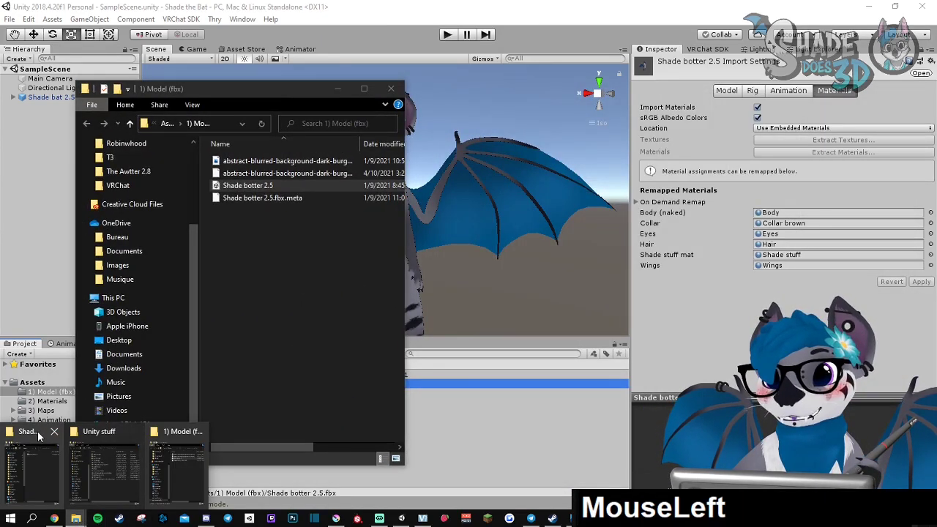
{"action": "left_click", "coordinate": [33, 457]}
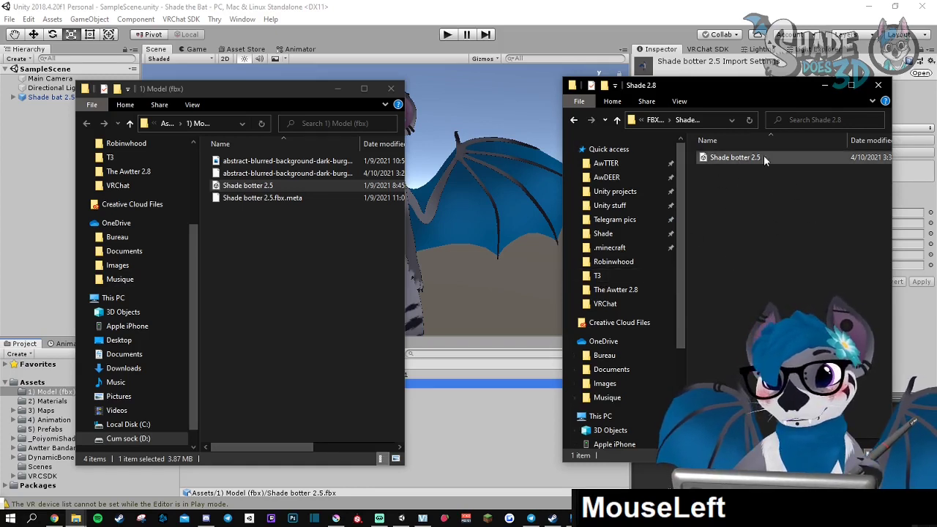
{"action": "right_click_drag", "start_coordinate": [726, 156], "coordinate": [301, 280]}
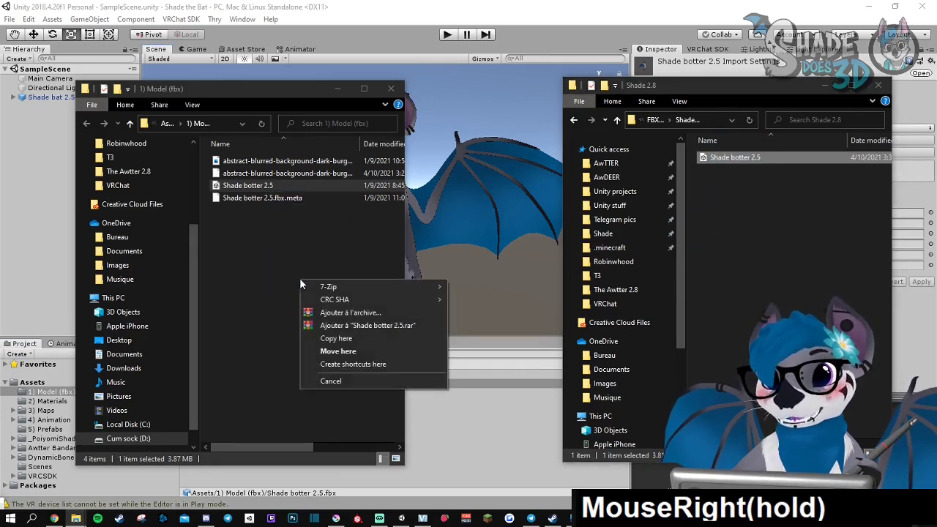
{"action": "left_click", "coordinate": [343, 339]}
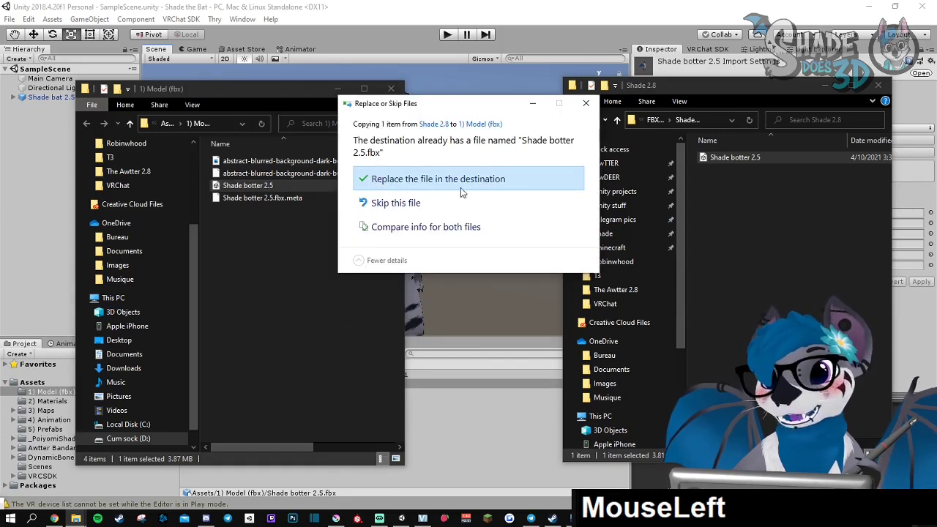
{"action": "left_click", "coordinate": [432, 181]}
{"action": "left_click", "coordinate": [47, 220]}
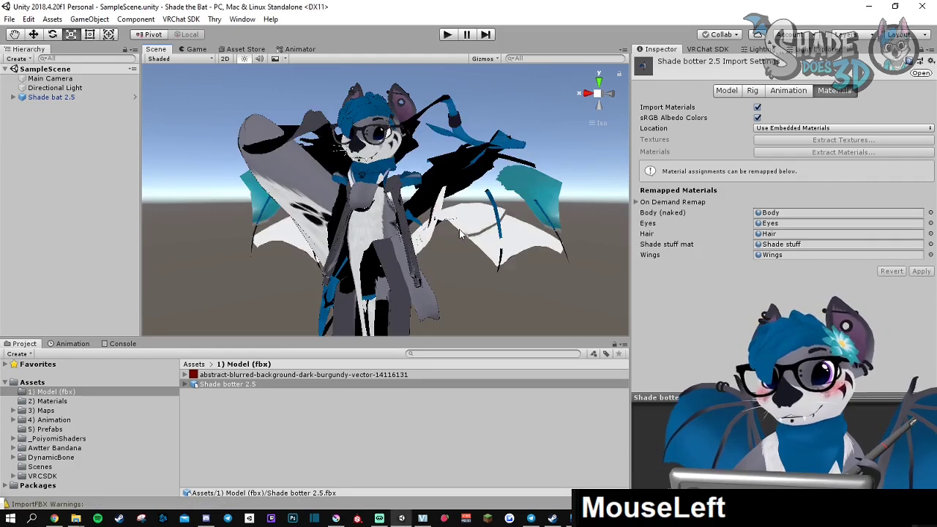
Step: Select the Shade bat 2.5 avatar in the scene and examine its reimported mesh from several angles
{"action": "middle_click_drag", "start_coordinate": [461, 233], "coordinate": [483, 192]}
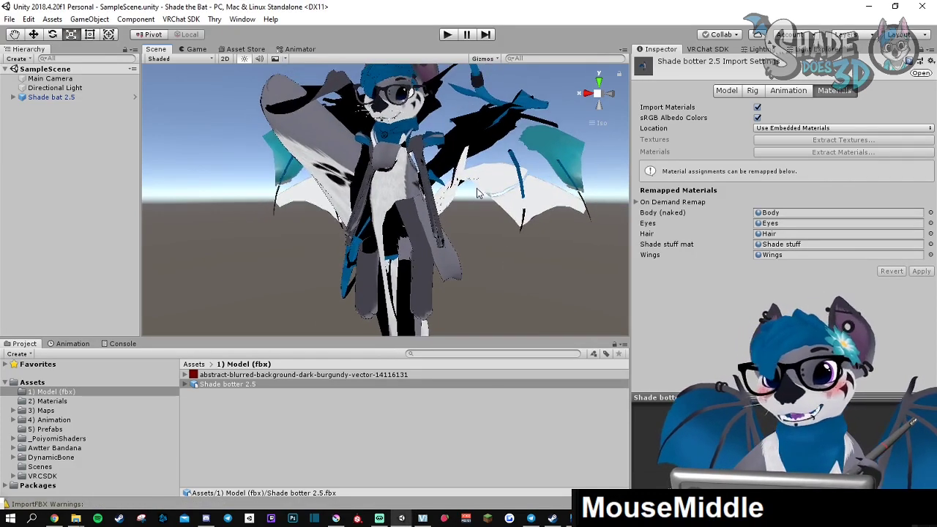
{"action": "scroll", "coordinate": [473, 198], "scroll_direction": "down", "scroll_amount": 2}
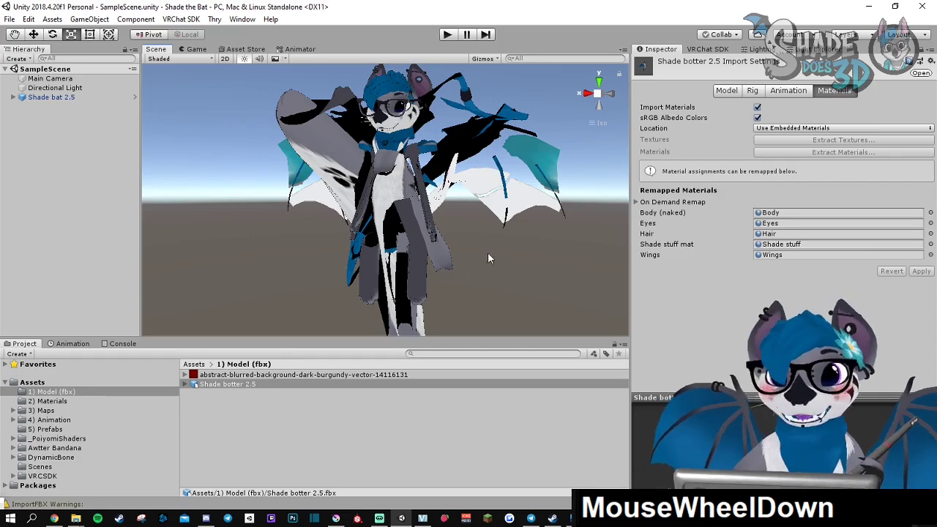
{"action": "left_click", "coordinate": [467, 264]}
{"action": "left_click", "coordinate": [422, 199]}
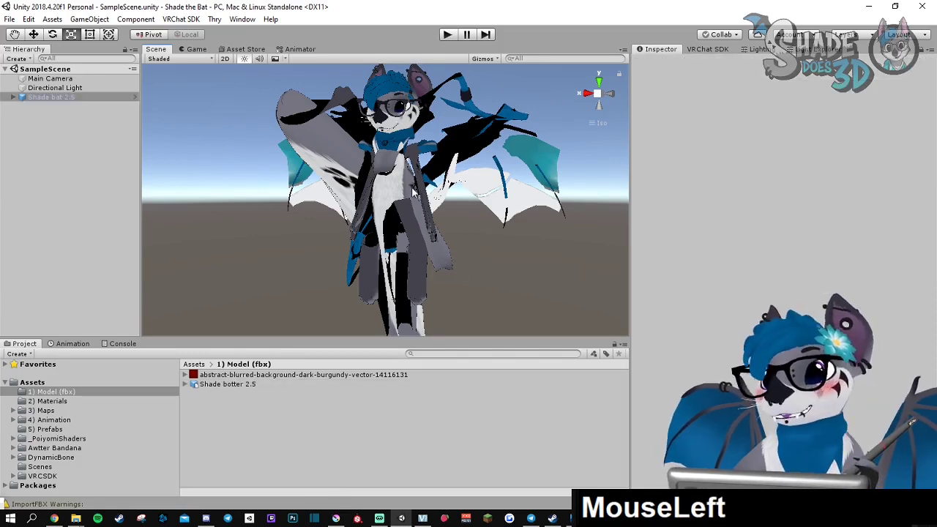
{"action": "middle_click_drag", "start_coordinate": [452, 198], "coordinate": [413, 195]}
{"action": "right_click_drag", "start_coordinate": [413, 195], "coordinate": [387, 143]}
{"action": "scroll", "coordinate": [386, 140], "scroll_direction": "down", "scroll_amount": 2}
{"action": "scroll", "coordinate": [386, 140], "scroll_direction": "up", "scroll_amount": 3}
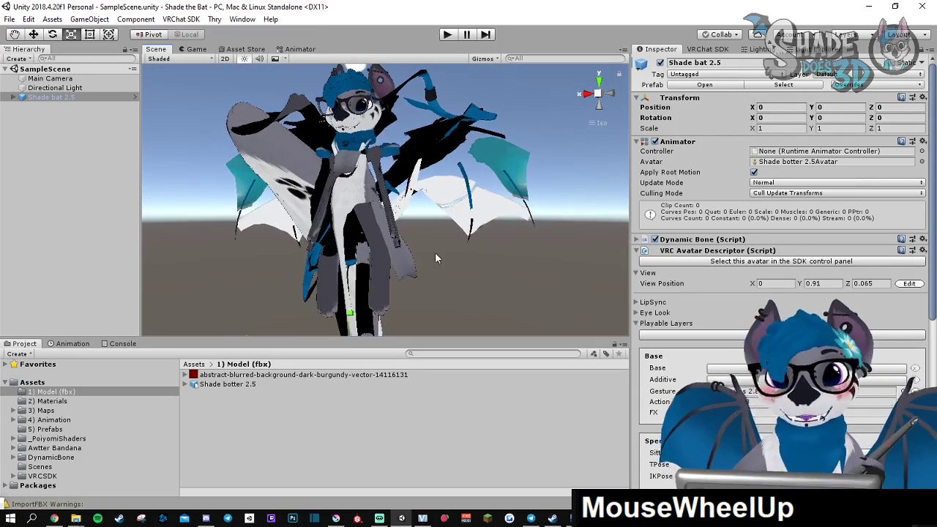
{"action": "right_click_drag", "start_coordinate": [413, 230], "coordinate": [428, 255]}
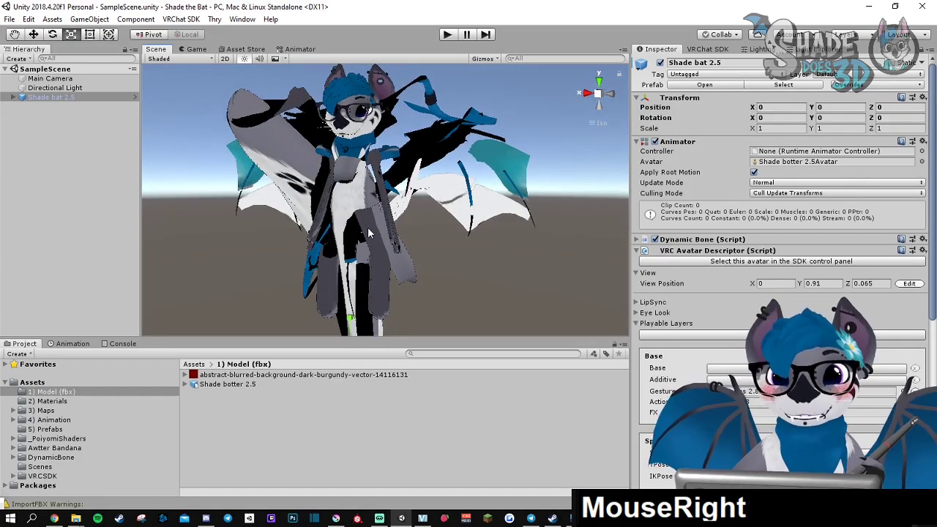
{"action": "scroll", "coordinate": [368, 233], "scroll_direction": "up", "scroll_amount": 2}
{"action": "scroll", "coordinate": [364, 226], "scroll_direction": "down", "scroll_amount": 2}
{"action": "right_click_drag", "start_coordinate": [364, 225], "coordinate": [367, 241]}
{"action": "scroll", "coordinate": [367, 240], "scroll_direction": "up", "scroll_amount": 2}
{"action": "scroll", "coordinate": [367, 241], "scroll_direction": "down", "scroll_amount": 2}
{"action": "middle_click_drag", "start_coordinate": [367, 241], "coordinate": [356, 190]}
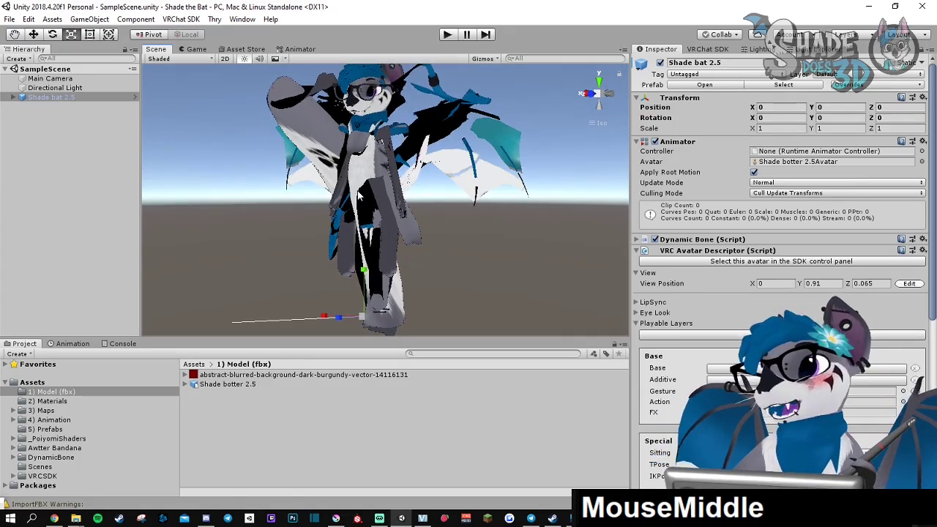
{"action": "right_click_drag", "start_coordinate": [341, 187], "coordinate": [410, 162]}
{"action": "middle_click_drag", "start_coordinate": [410, 163], "coordinate": [410, 206]}
{"action": "mouse_move", "coordinate": [410, 206]}
{"action": "right_mouse_down"}
{"action": "mouse_move", "coordinate": [356, 223]}
{"action": "mouse_move", "coordinate": [376, 239]}
{"action": "mouse_move", "coordinate": [418, 246]}
{"action": "mouse_move", "coordinate": [396, 229]}
{"action": "mouse_move", "coordinate": [380, 235]}
{"action": "mouse_move", "coordinate": [403, 211]}
{"action": "right_mouse_up"}
Step: Turn on the DynamicBone and DynamicBoneCollider gizmos for the scene view
{"action": "left_click", "coordinate": [74, 96]}
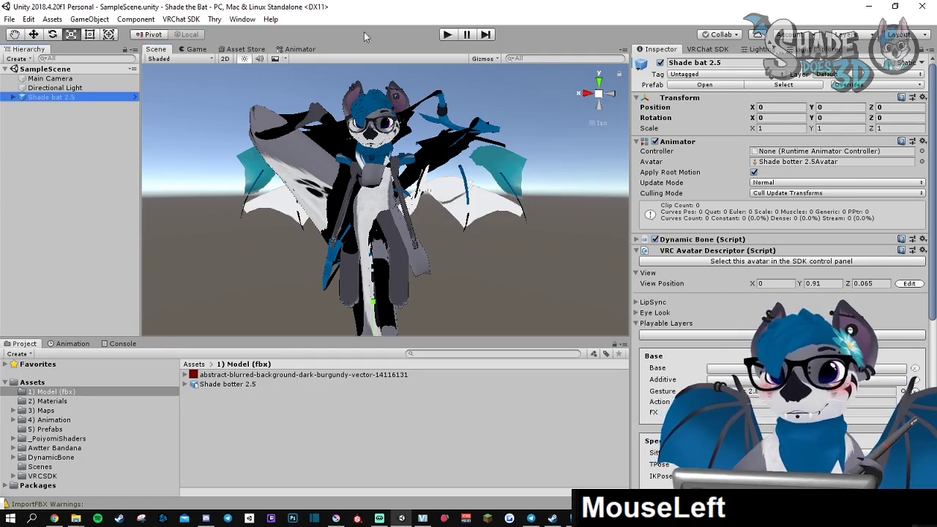
{"action": "left_click", "coordinate": [483, 58]}
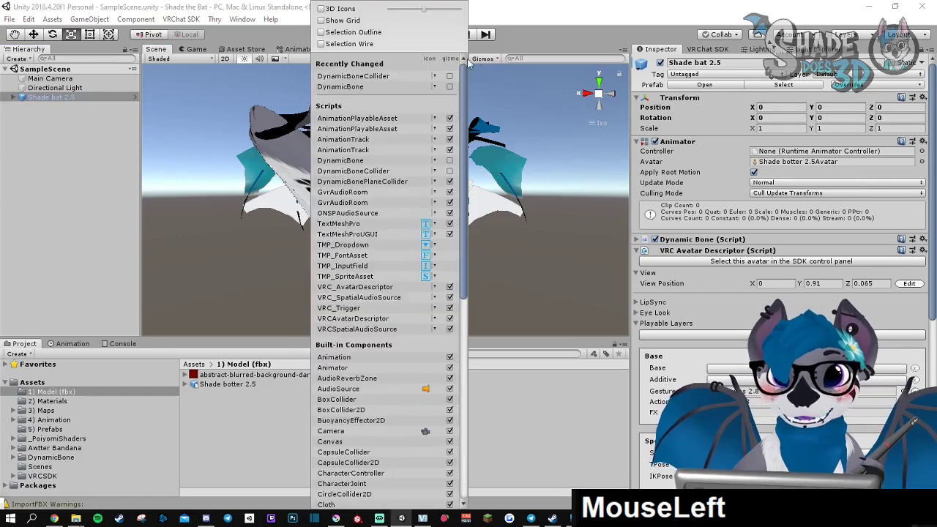
{"action": "left_click", "coordinate": [450, 160]}
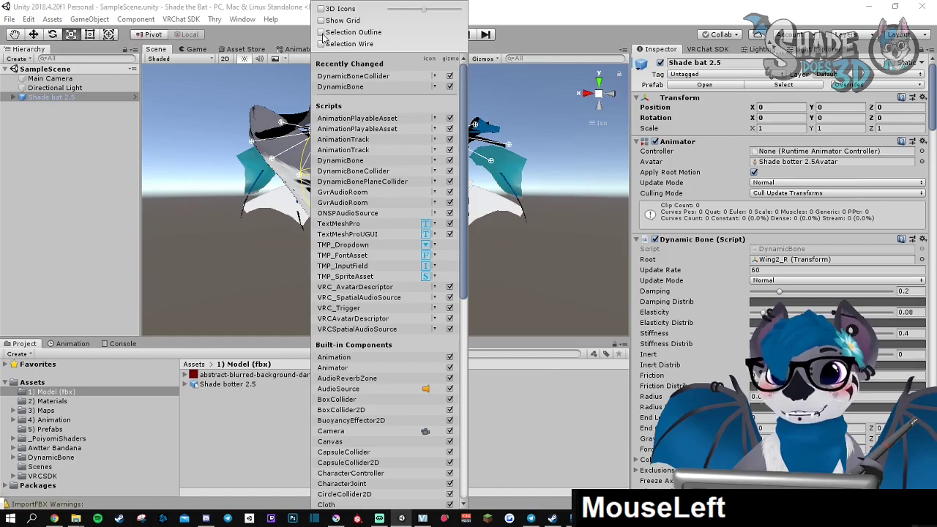
{"action": "left_click", "coordinate": [81, 95]}
{"action": "left_click", "coordinate": [73, 130]}
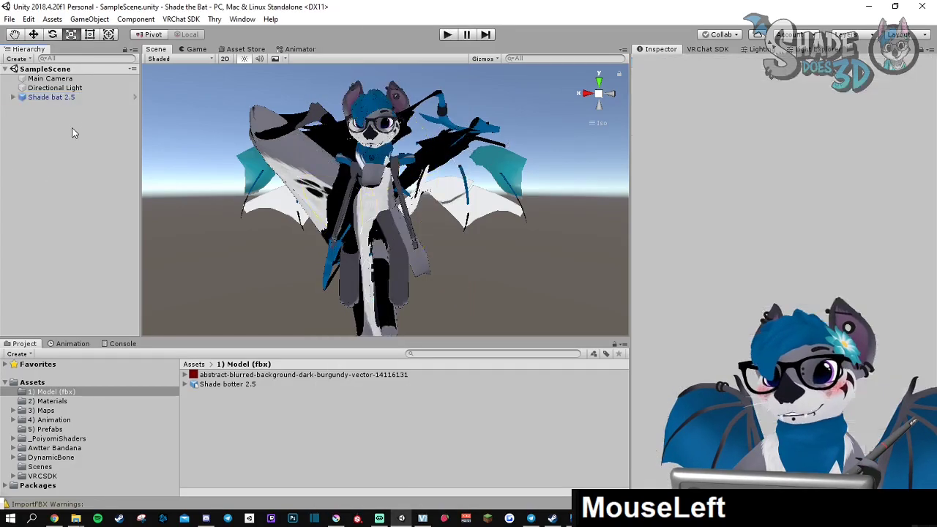
Step: Select Shade bat 2.5, inspect its dynamic bones and colliders around the body, and deselect it
{"action": "left_click", "coordinate": [65, 98]}
{"action": "right_click_drag", "start_coordinate": [546, 174], "coordinate": [445, 127]}
{"action": "middle_click_drag", "start_coordinate": [444, 127], "coordinate": [456, 138]}
{"action": "scroll", "coordinate": [456, 138], "scroll_direction": "down", "scroll_amount": 1}
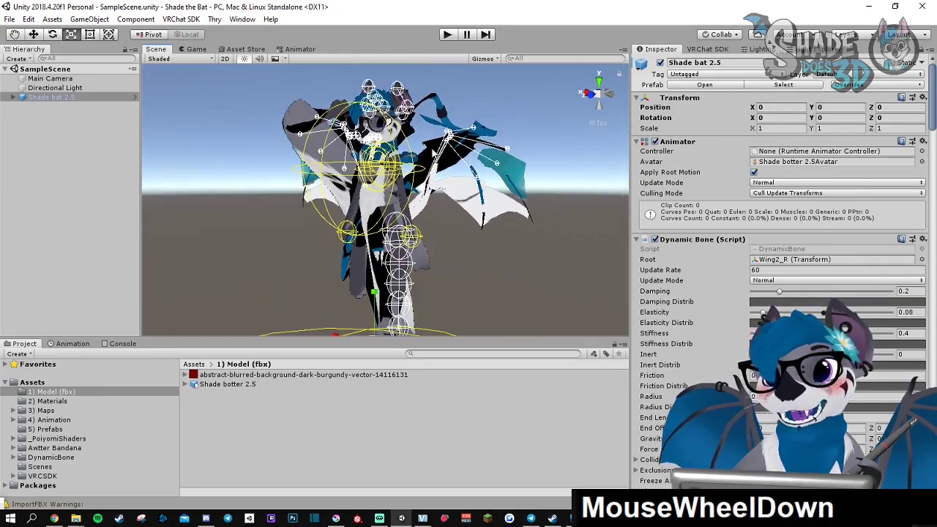
{"action": "right_click_drag", "start_coordinate": [456, 137], "coordinate": [407, 204]}
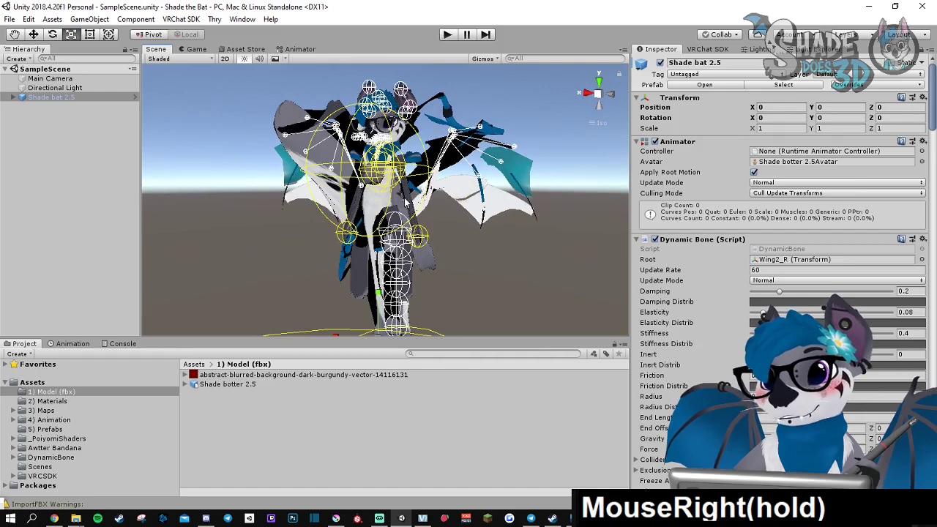
{"action": "left_click", "coordinate": [89, 145]}
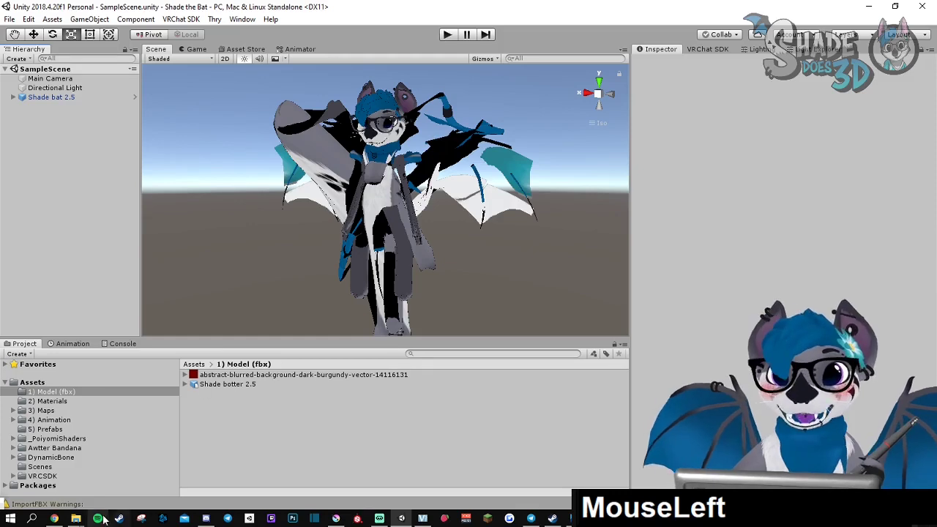
Step: Rename the exported model in the Shade 2.8 folder to Shade botter 2.8
{"action": "left_click", "coordinate": [75, 518]}
{"action": "left_click", "coordinate": [36, 442]}
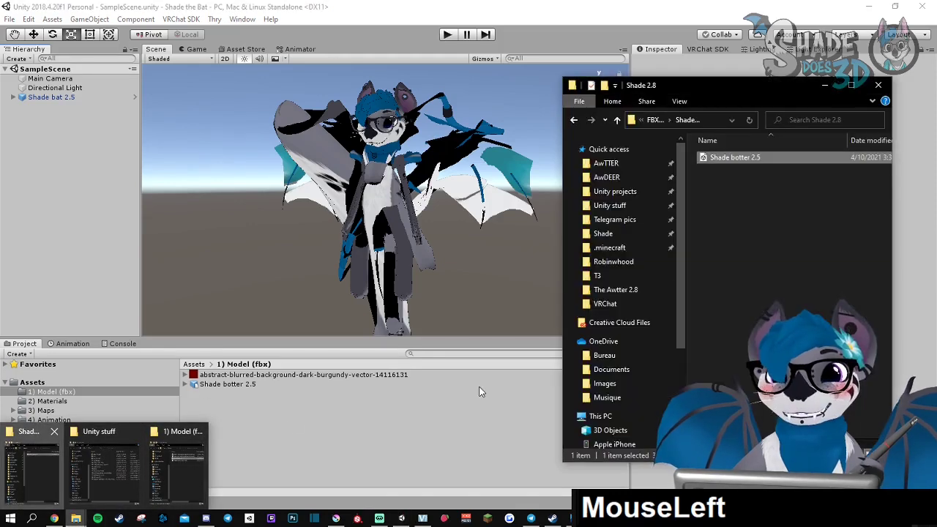
{"action": "left_click", "coordinate": [750, 156]}
{"action": "key", "text": "F2"}
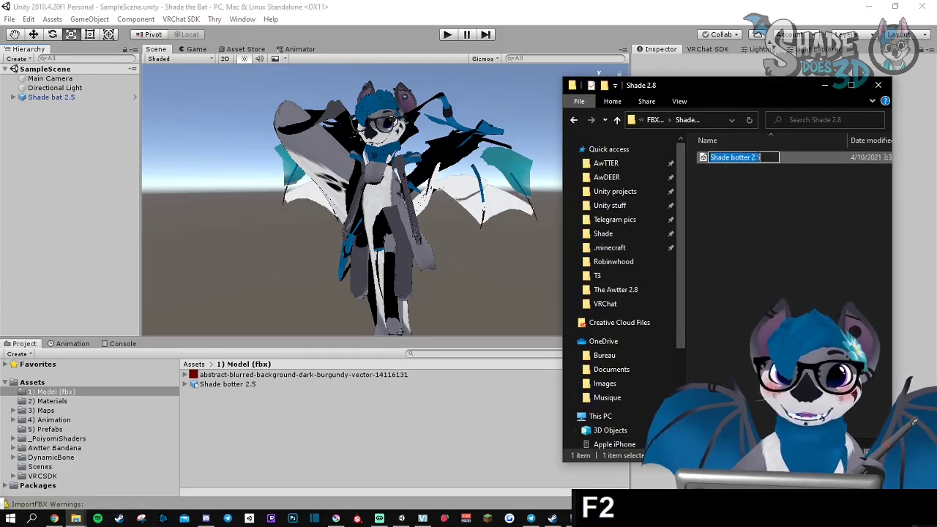
{"action": "left_click_drag", "start_coordinate": [751, 157], "coordinate": [773, 159]}
{"action": "type", "text": "2.8"}
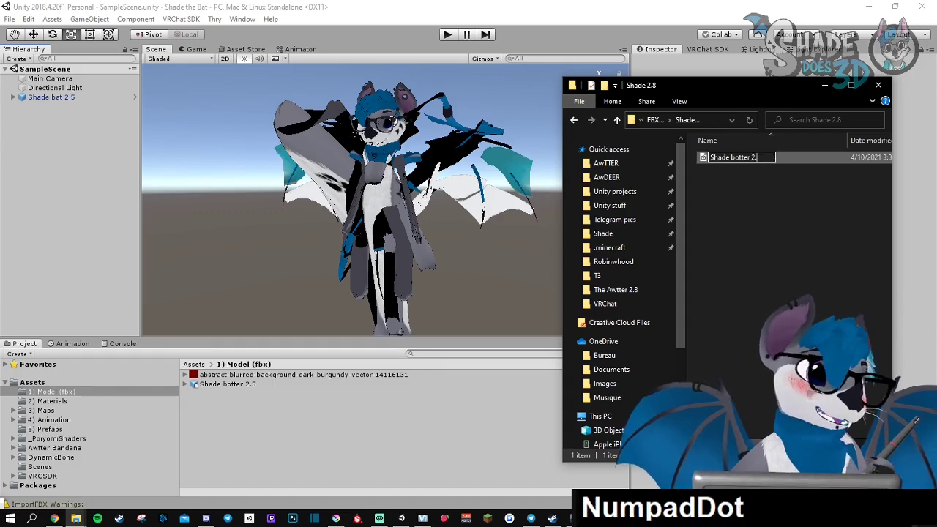
{"action": "left_click", "coordinate": [772, 159]}
{"action": "left_click", "coordinate": [737, 210]}
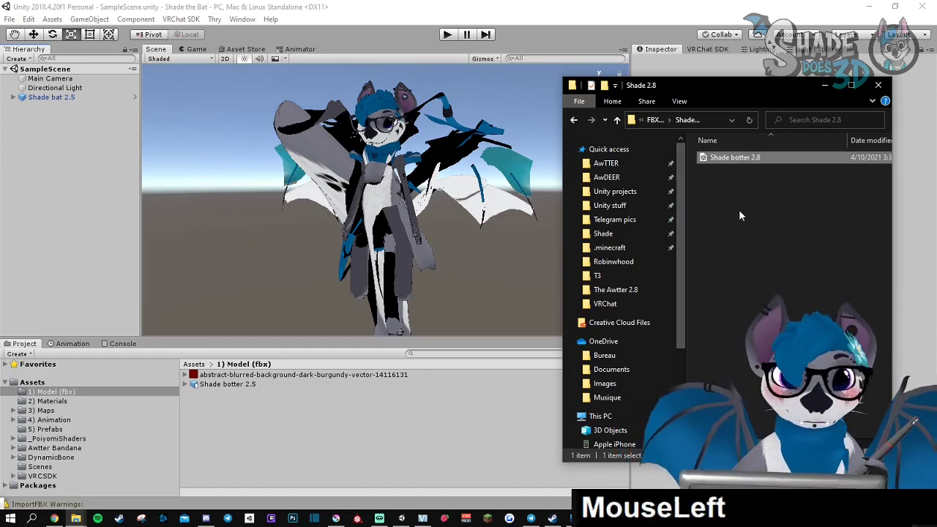
Step: Import the Shade botter 2.8 model into the 1) Model (fbx) folder and apply the Humanoid animation type to its rig
{"action": "left_click_drag", "start_coordinate": [734, 158], "coordinate": [256, 346]}
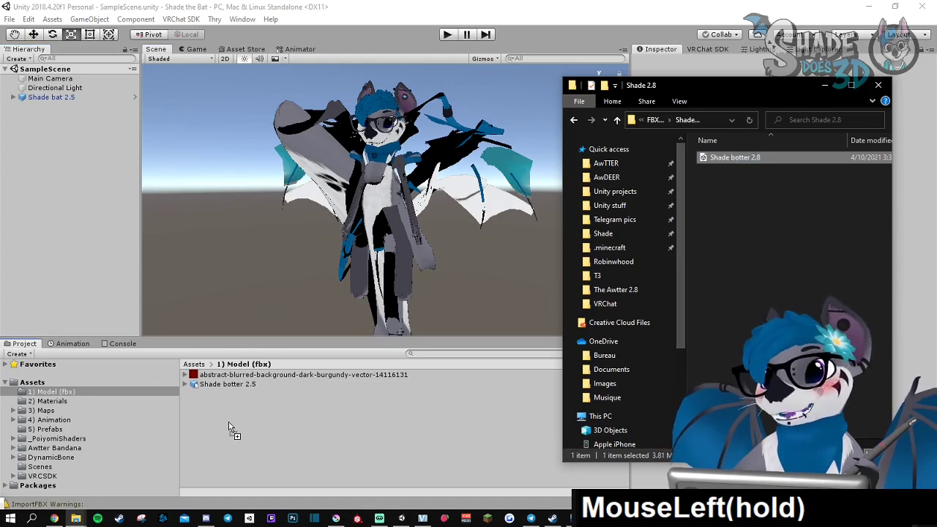
{"action": "left_click_drag", "start_coordinate": [229, 424], "coordinate": [229, 423]}
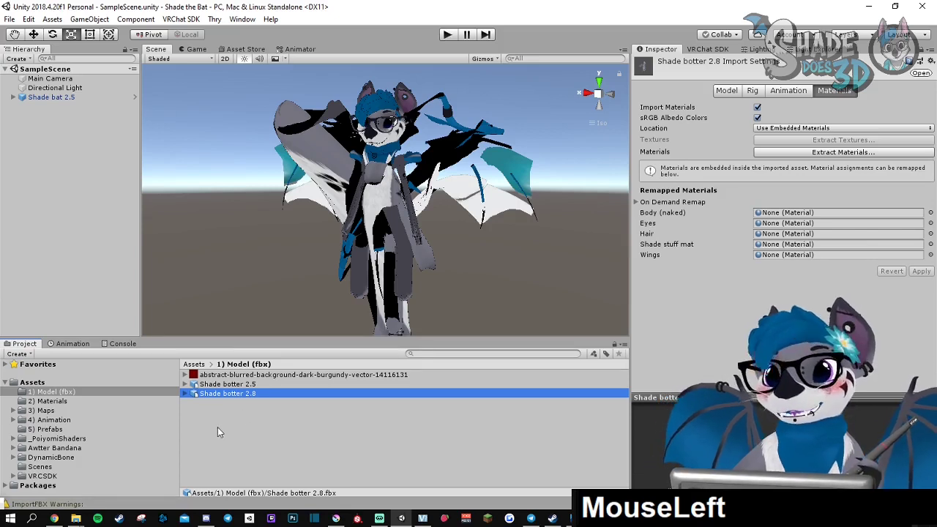
{"action": "left_click", "coordinate": [752, 94]}
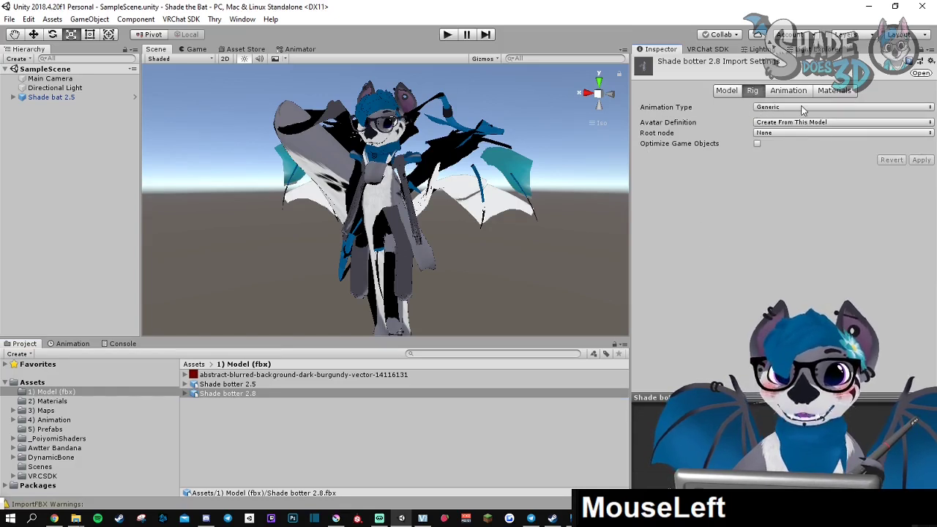
{"action": "left_click", "coordinate": [765, 107]}
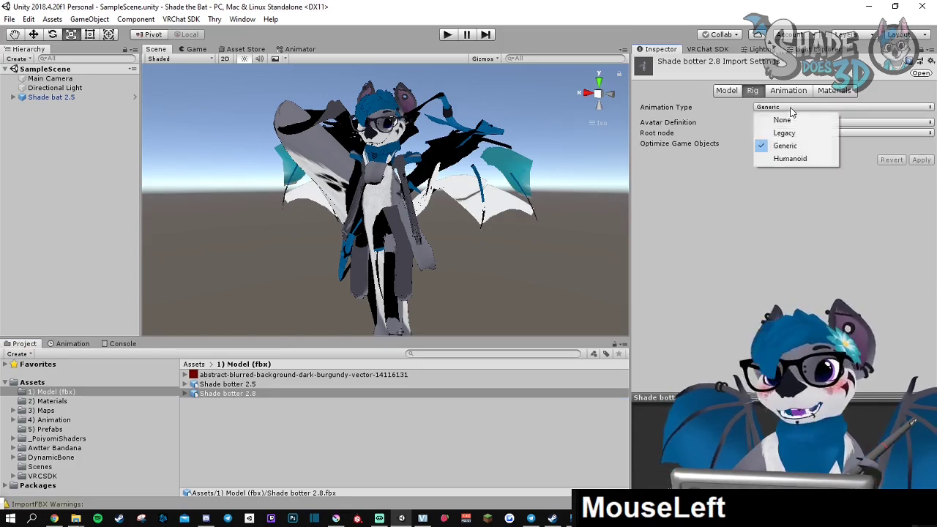
{"action": "left_click", "coordinate": [799, 160]}
{"action": "left_click", "coordinate": [922, 178]}
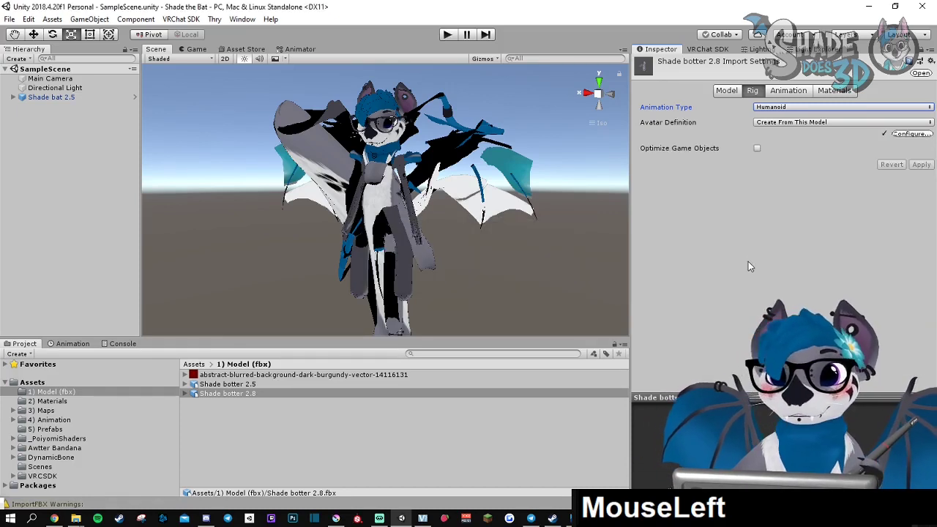
Step: Open the avatar configuration of Shade botter 2.8 and set the Toes bones of both legs to None
{"action": "left_click", "coordinate": [911, 134]}
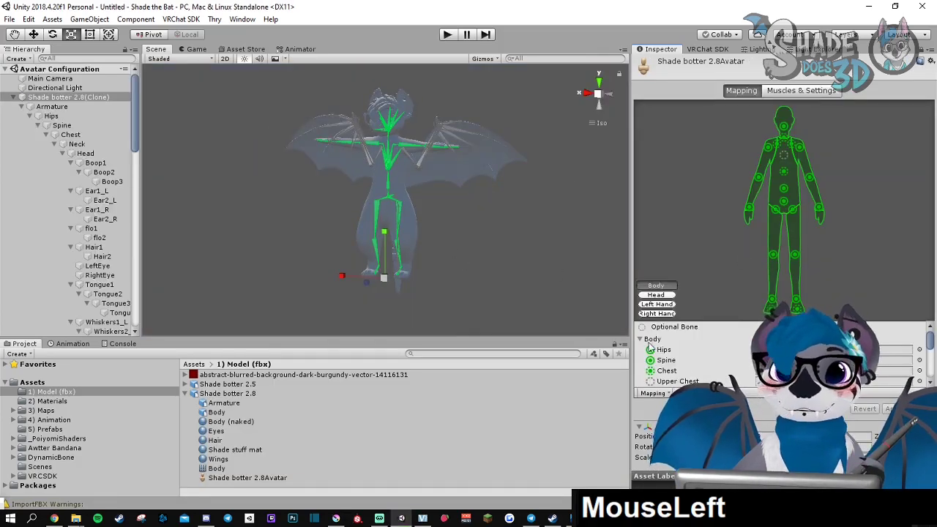
{"action": "left_click", "coordinate": [637, 426]}
{"action": "left_click_drag", "start_coordinate": [638, 428], "coordinate": [638, 426]}
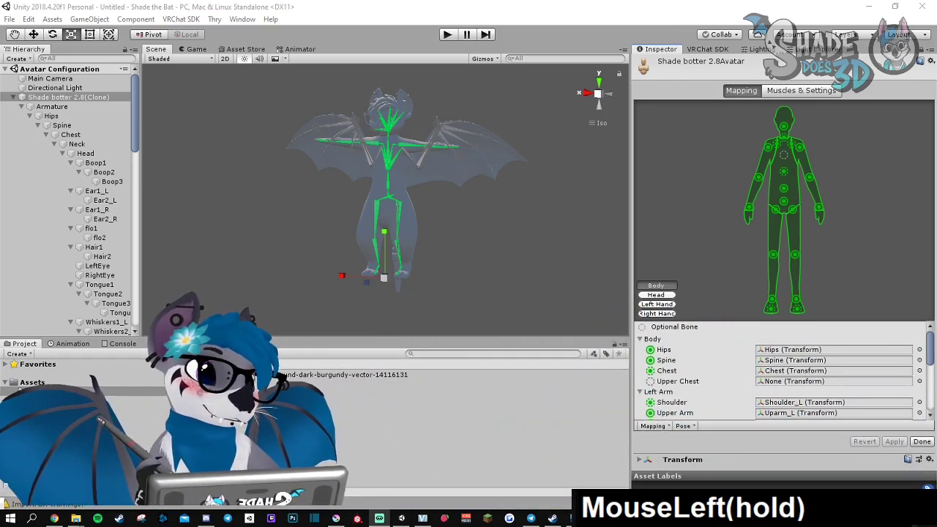
{"action": "left_click", "coordinate": [717, 341]}
{"action": "scroll", "coordinate": [710, 362], "scroll_direction": "down", "scroll_amount": 4}
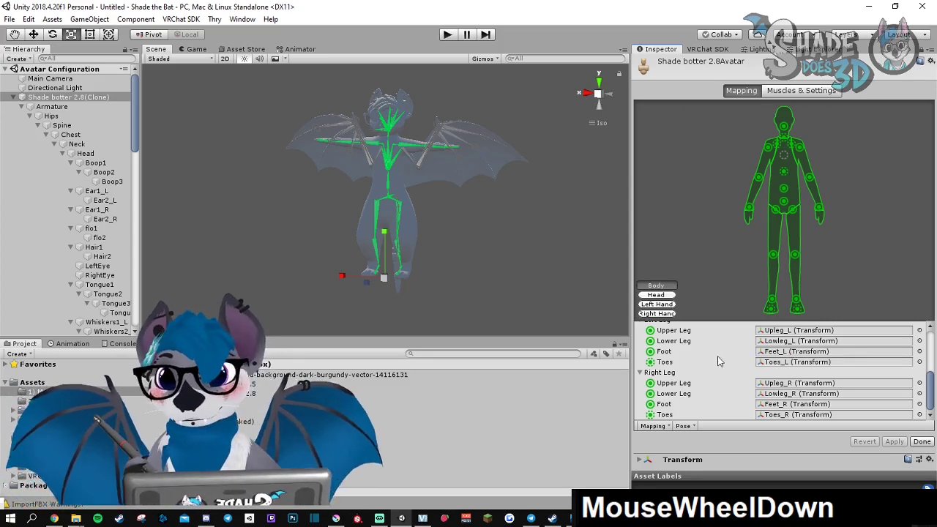
{"action": "left_click", "coordinate": [920, 362]}
{"action": "type", "text": "efefdsefsef"}
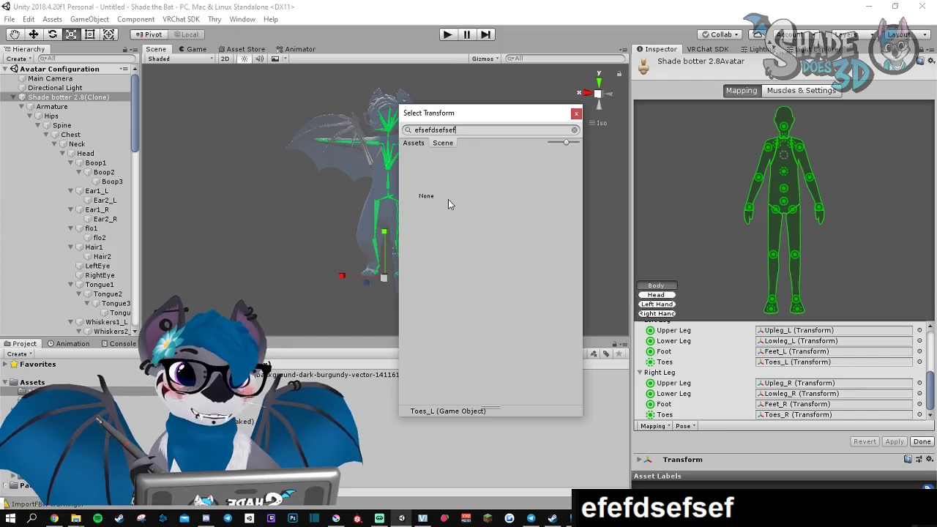
{"action": "double_click", "coordinate": [431, 169]}
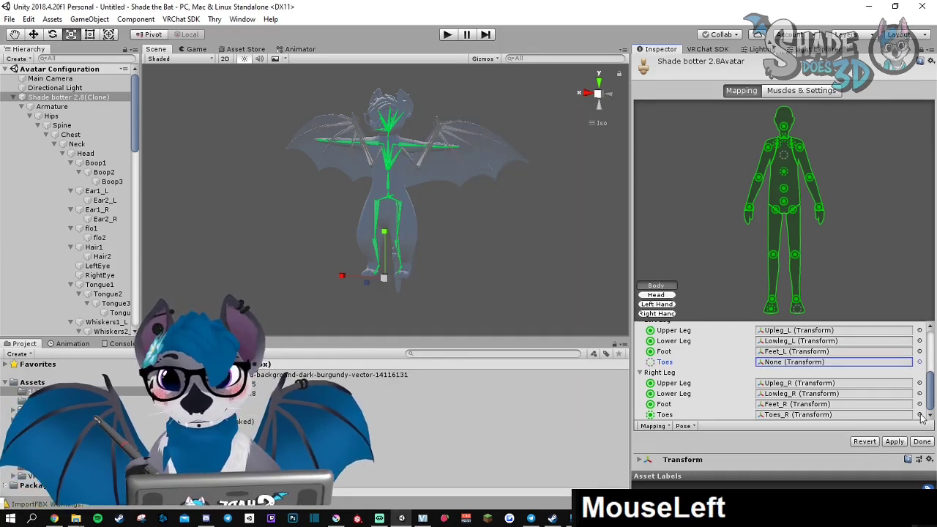
{"action": "left_click", "coordinate": [920, 415]}
{"action": "type", "text": "tsef"}
{"action": "double_click", "coordinate": [431, 189]}
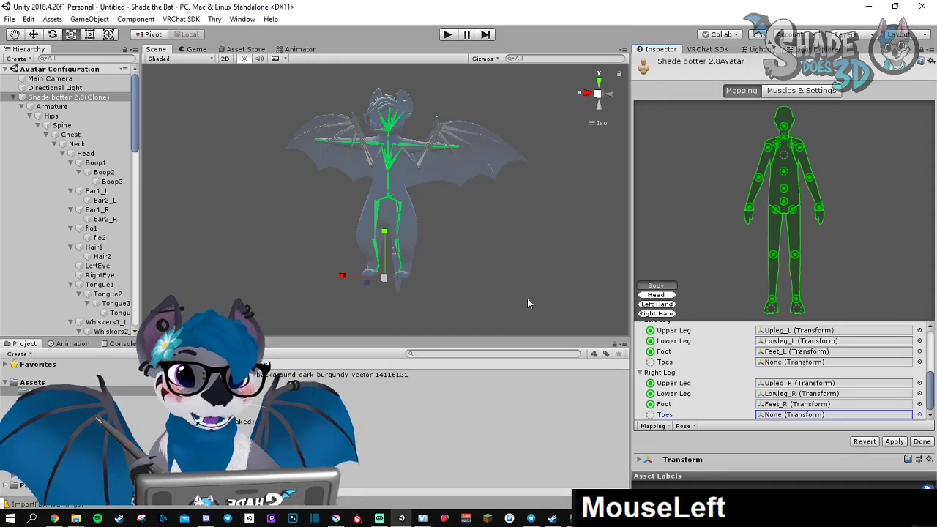
Step: Set the Jaw bone in the avatar's head mapping to None
{"action": "left_click", "coordinate": [655, 295]}
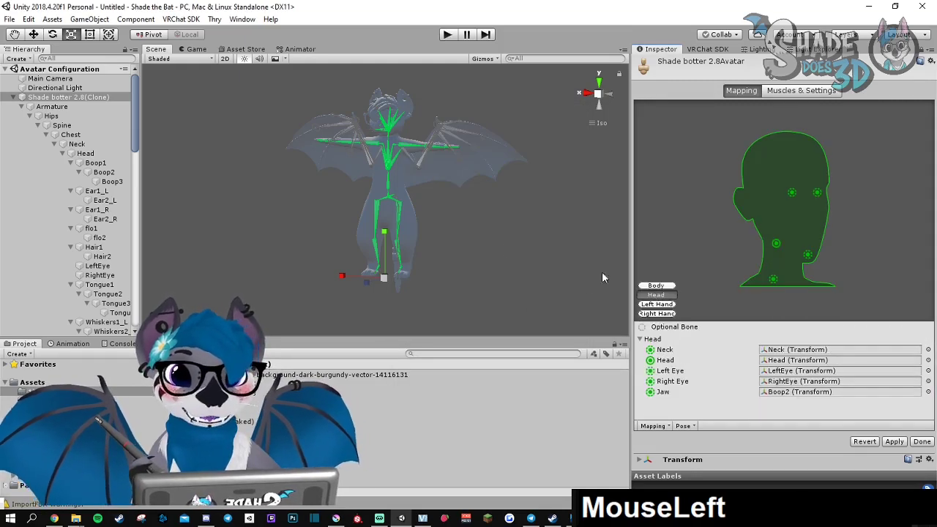
{"action": "left_click", "coordinate": [928, 392]}
{"action": "type", "text": "sefsef"}
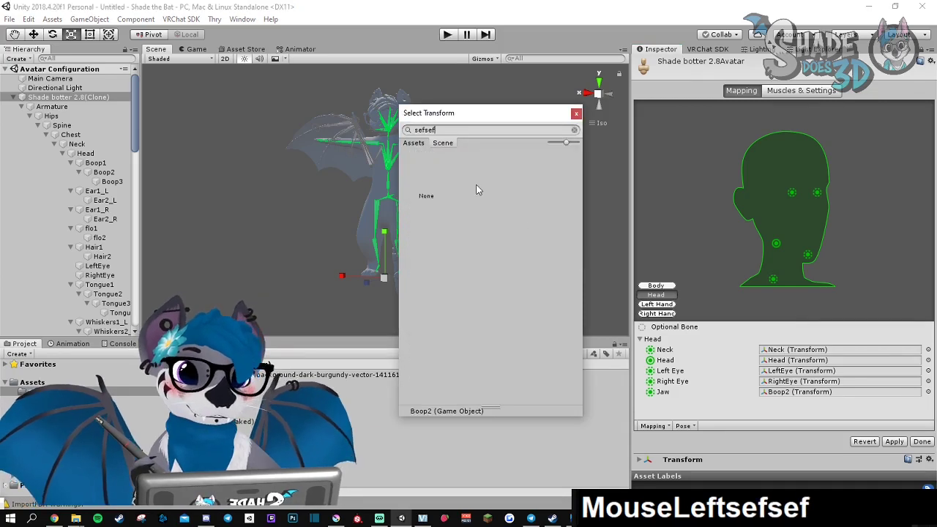
{"action": "double_click", "coordinate": [431, 189]}
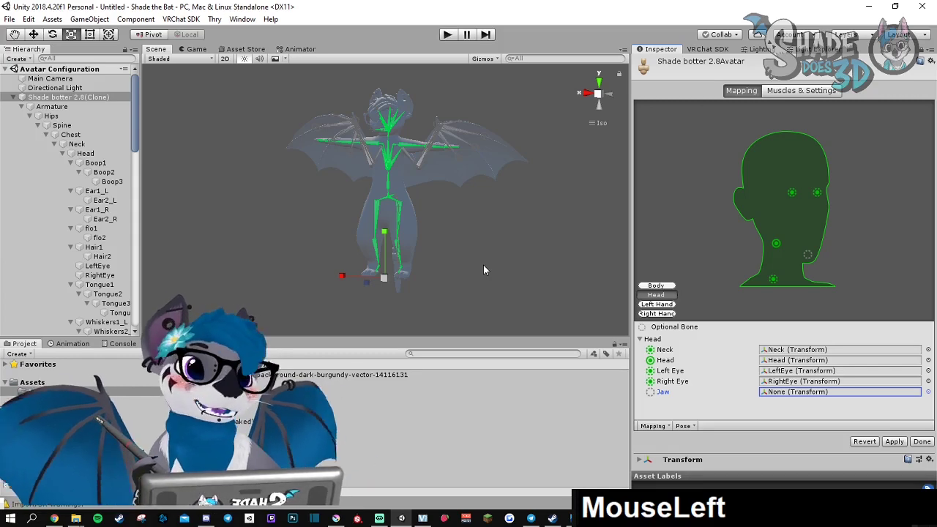
Step: Set the left hand's Little Proximal, Little Intermediate and Little Distal bones to None
{"action": "left_click", "coordinate": [657, 304]}
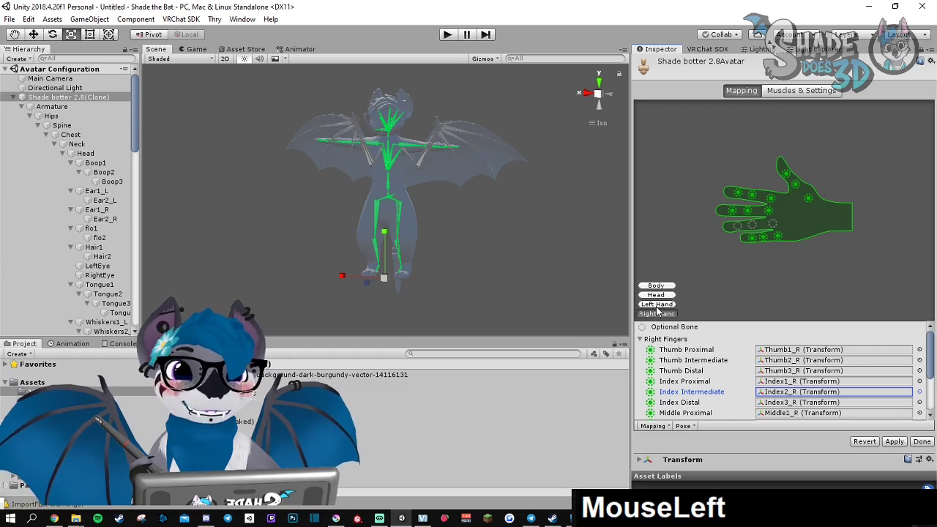
{"action": "left_click", "coordinate": [657, 305]}
{"action": "scroll", "coordinate": [820, 370], "scroll_direction": "down", "scroll_amount": 3}
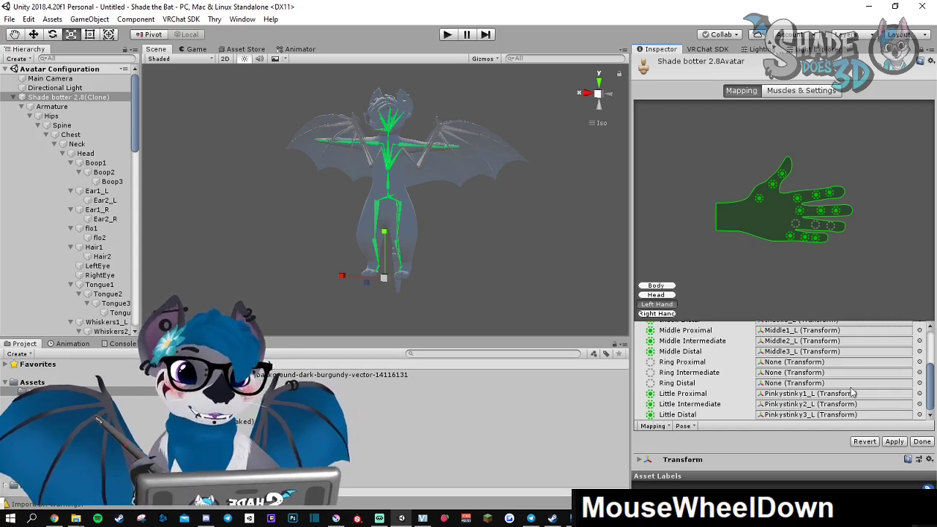
{"action": "left_click", "coordinate": [920, 394]}
{"action": "type", "text": "sfefs"}
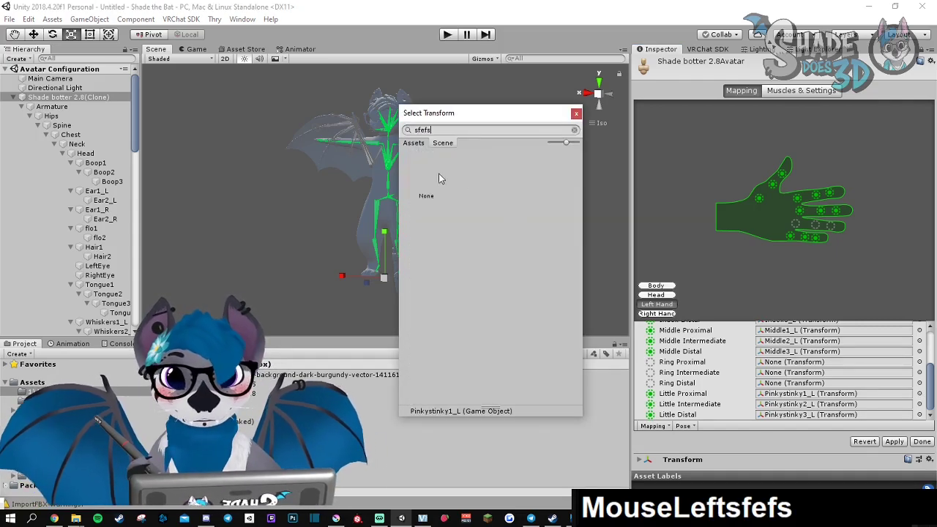
{"action": "double_click", "coordinate": [438, 173]}
{"action": "left_click", "coordinate": [919, 403]}
{"action": "type", "text": "fsef"}
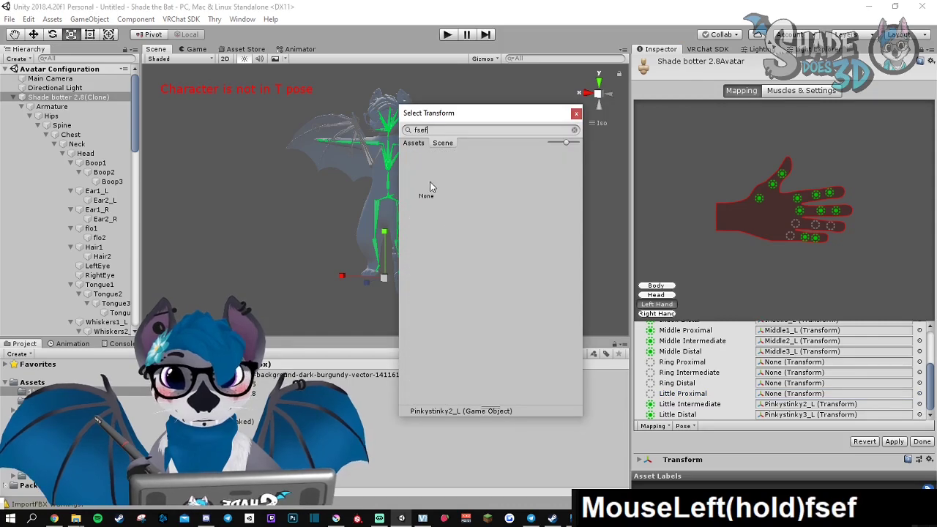
{"action": "double_click", "coordinate": [430, 182]}
{"action": "left_click", "coordinate": [920, 414]}
{"action": "type", "text": "tfse"}
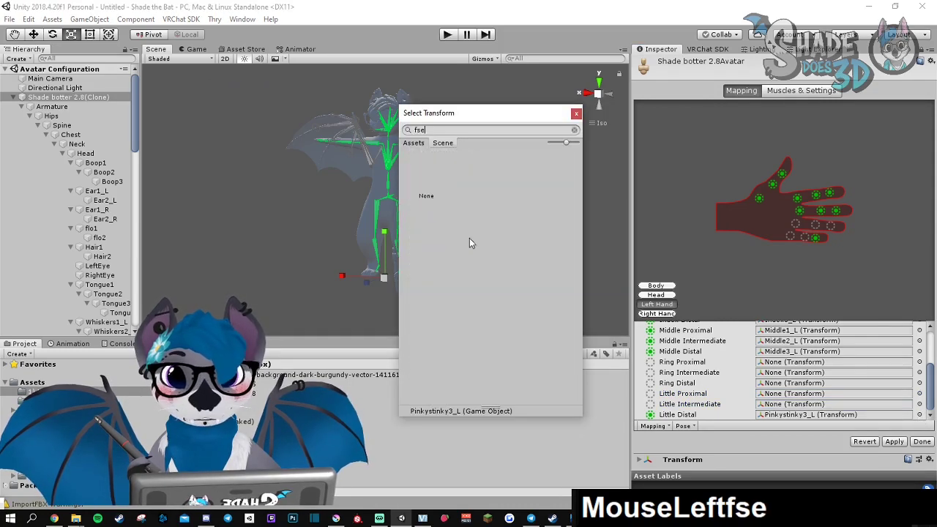
{"action": "double_click", "coordinate": [433, 194]}
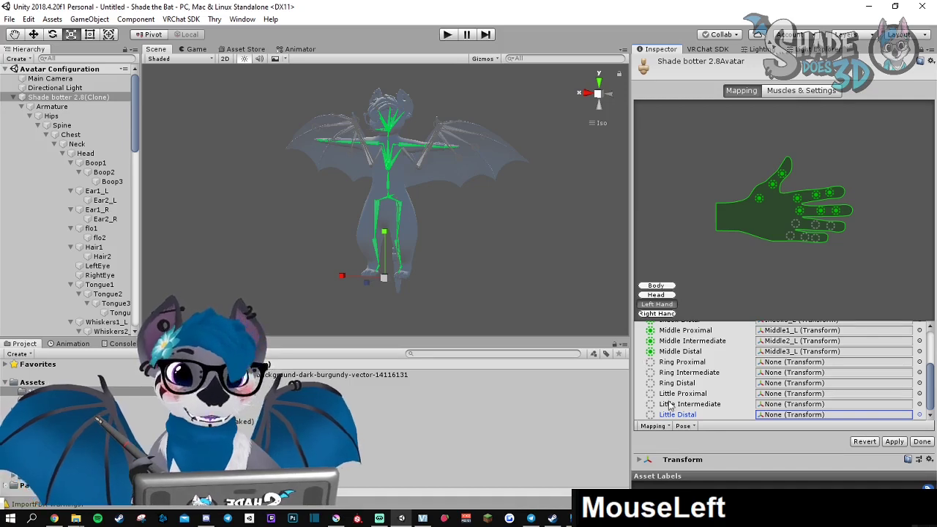
Step: Map the left hand's Ring Proximal, Intermediate and Distal bones to Pinkystinky1_L, Pinkystinky2_L and Pinkystinky3_L
{"action": "left_click", "coordinate": [920, 363]}
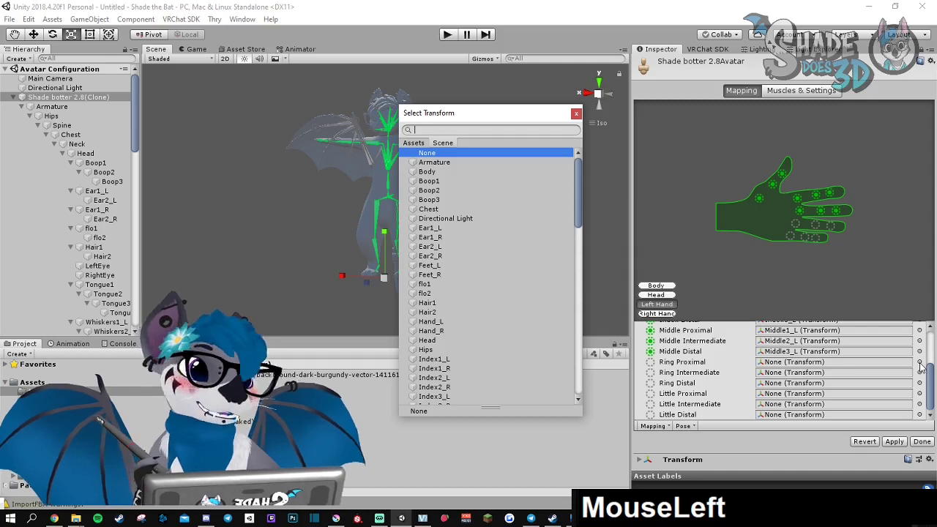
{"action": "type", "text": "pi"}
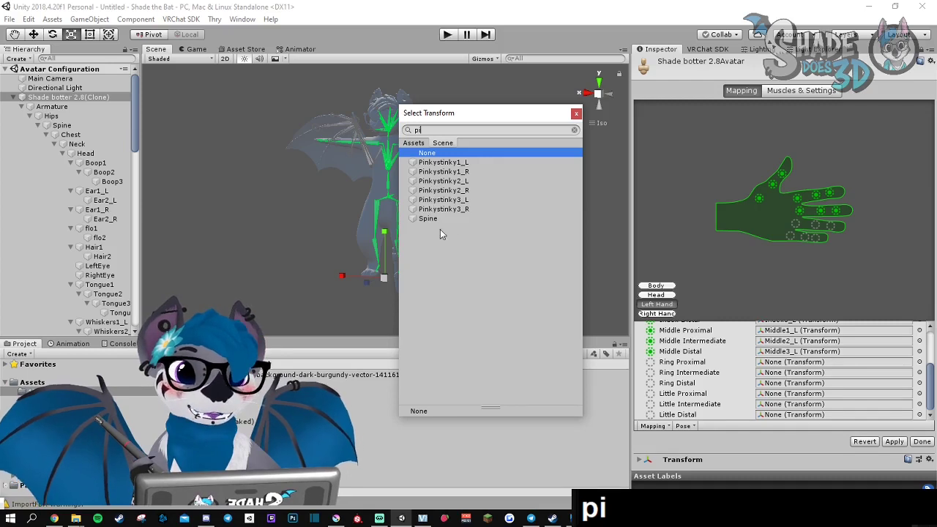
{"action": "double_click", "coordinate": [444, 162]}
{"action": "left_click", "coordinate": [920, 373]}
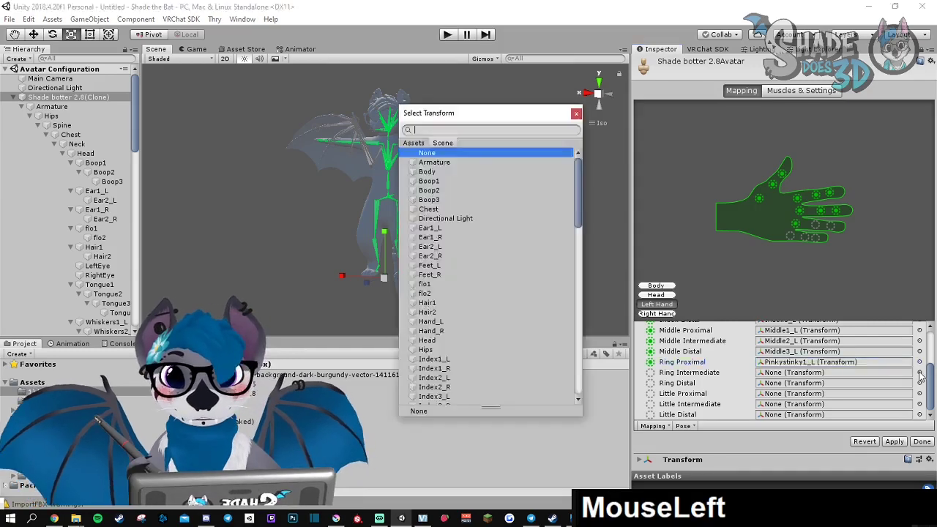
{"action": "type", "text": "pi"}
{"action": "double_click", "coordinate": [445, 182]}
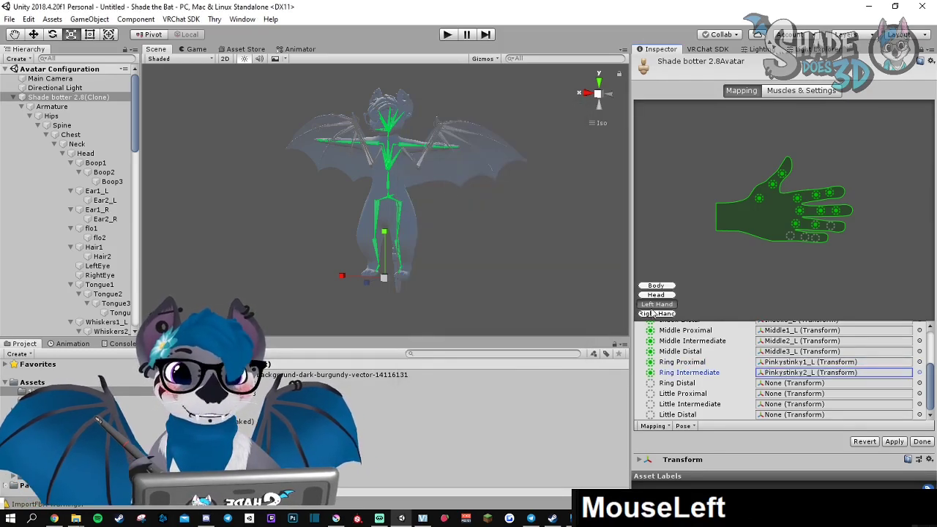
{"action": "left_click", "coordinate": [920, 383]}
{"action": "type", "text": "pi"}
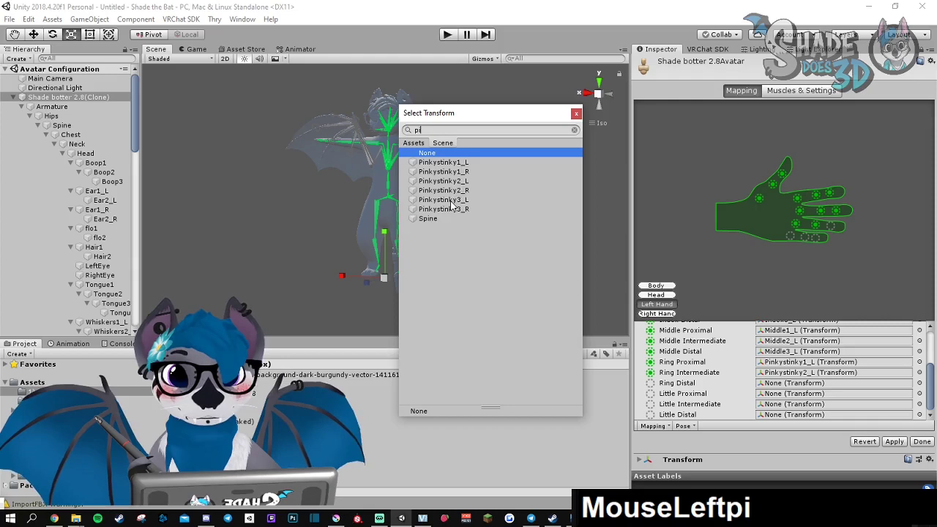
{"action": "double_click", "coordinate": [451, 201]}
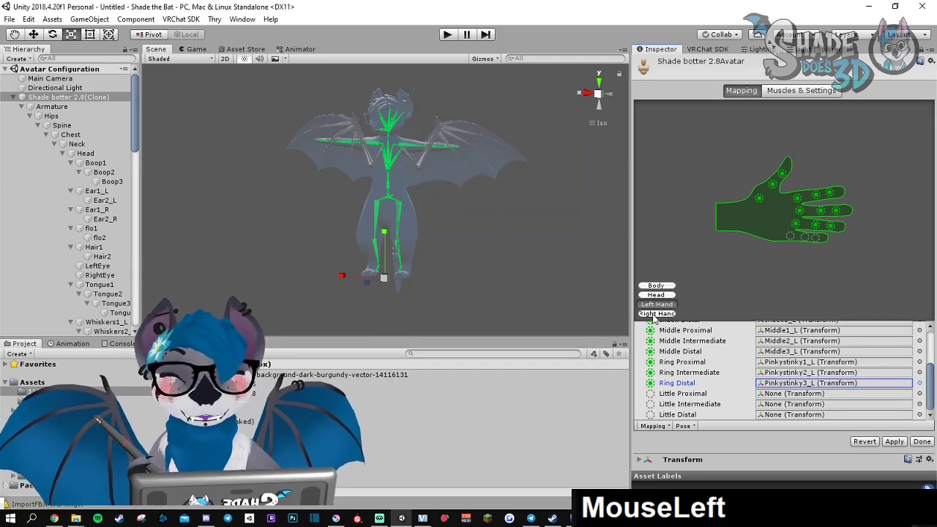
Step: Set the right hand's Little Proximal, Little Intermediate and Little Distal bones to None
{"action": "left_click", "coordinate": [656, 314]}
{"action": "left_click", "coordinate": [919, 394]}
{"action": "type", "text": "pipip"}
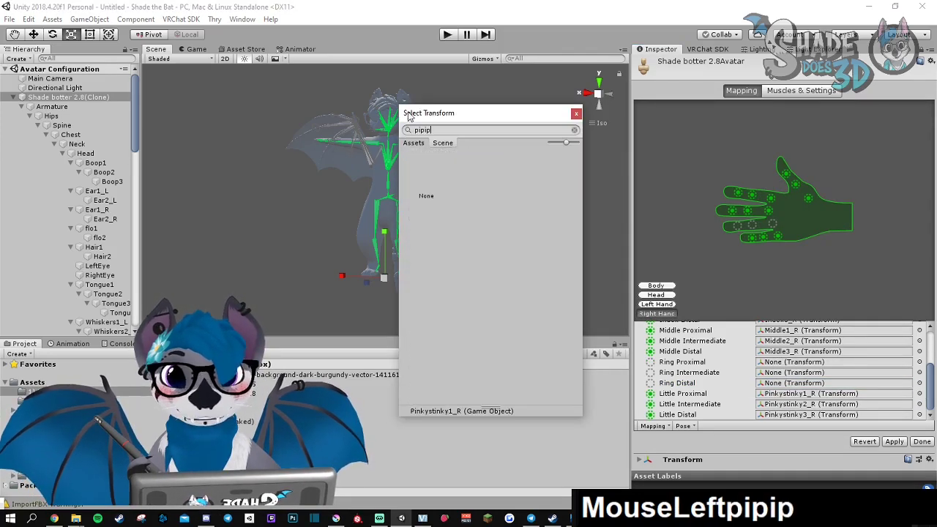
{"action": "double_click", "coordinate": [430, 195]}
{"action": "left_click", "coordinate": [919, 403]}
{"action": "type", "text": "pipip"}
{"action": "left_click", "coordinate": [921, 405]}
{"action": "double_click", "coordinate": [424, 151]}
{"action": "left_click", "coordinate": [921, 414]}
{"action": "double_click", "coordinate": [424, 151]}
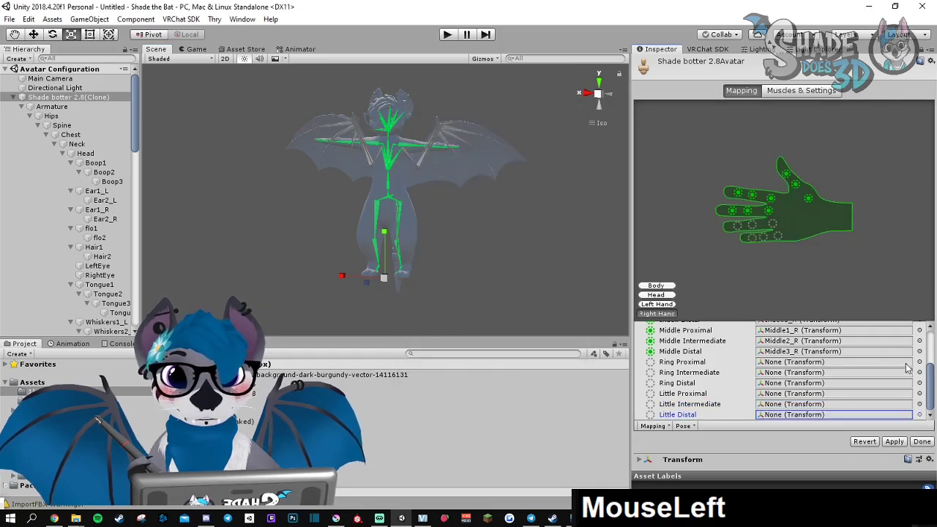
Step: Map the right hand's Ring Proximal, Intermediate and Distal bones to Pinkystinky1_R, Pinkystinky2_R and Pinkystinky3_R, then finish the configuration and apply its settings
{"action": "left_click", "coordinate": [920, 362]}
{"action": "type", "text": "pi"}
{"action": "double_click", "coordinate": [447, 176]}
{"action": "left_click", "coordinate": [920, 372]}
{"action": "type", "text": "pi"}
{"action": "double_click", "coordinate": [455, 191]}
{"action": "left_click", "coordinate": [920, 383]}
{"action": "type", "text": "pi"}
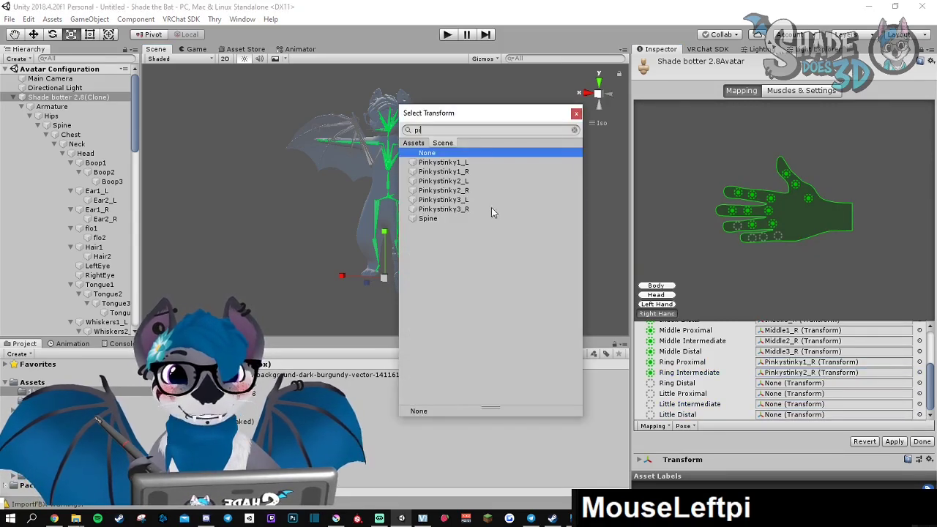
{"action": "double_click", "coordinate": [465, 211]}
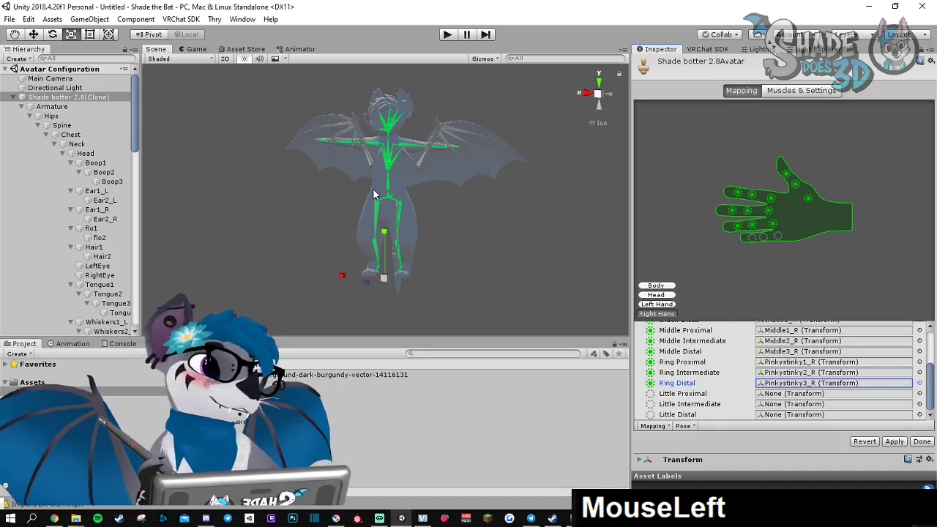
{"action": "left_click", "coordinate": [922, 442]}
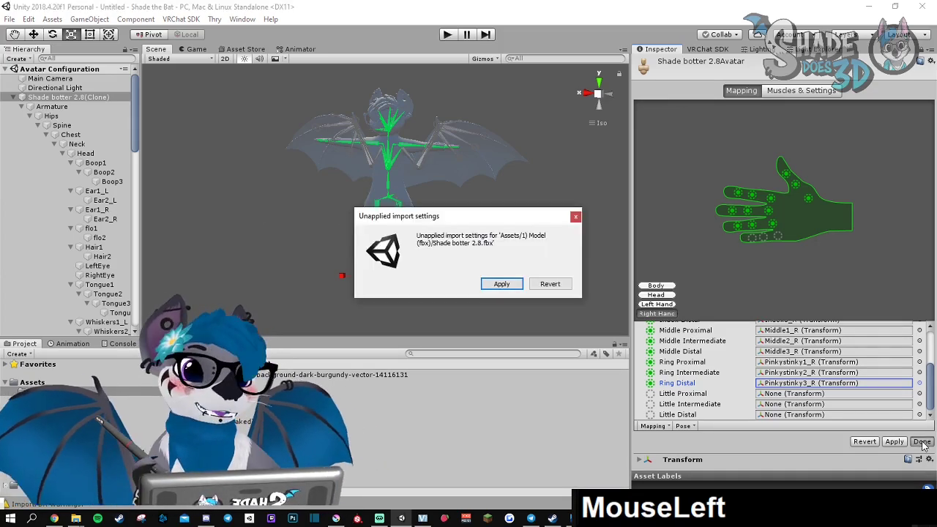
{"action": "left_click", "coordinate": [502, 284]}
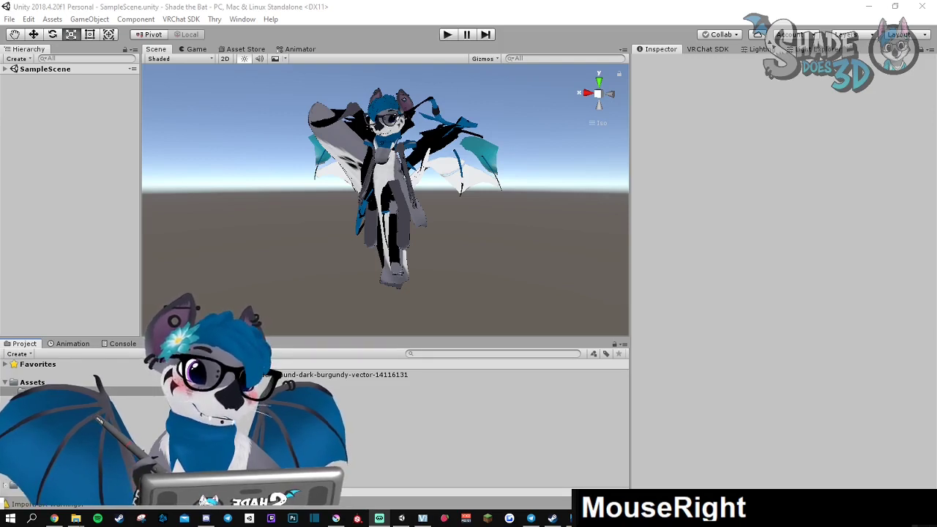
Step: Expand SampleScene and add the Shade botter 2.8 model from the 1) Model (fbx) folder to it
{"action": "left_click", "coordinate": [48, 392]}
{"action": "left_click_drag", "start_coordinate": [395, 485], "coordinate": [931, 469]}
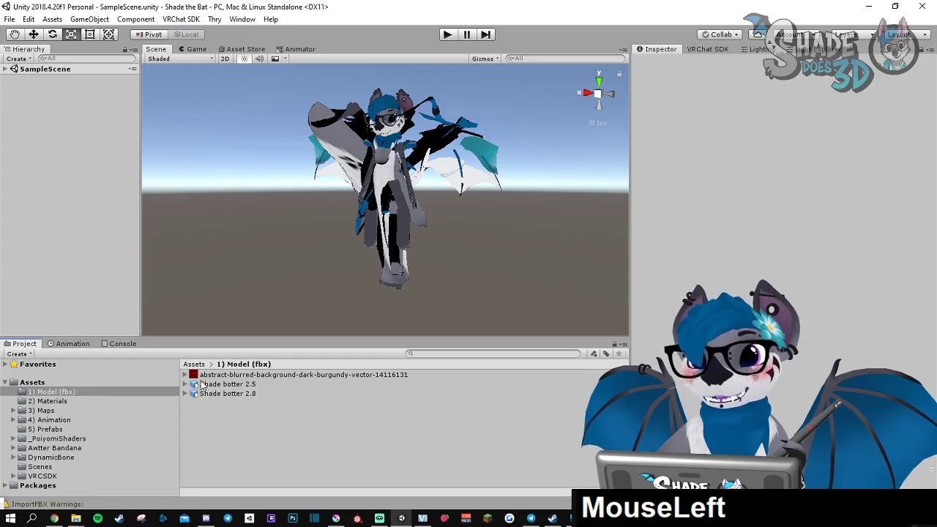
{"action": "left_click", "coordinate": [4, 69]}
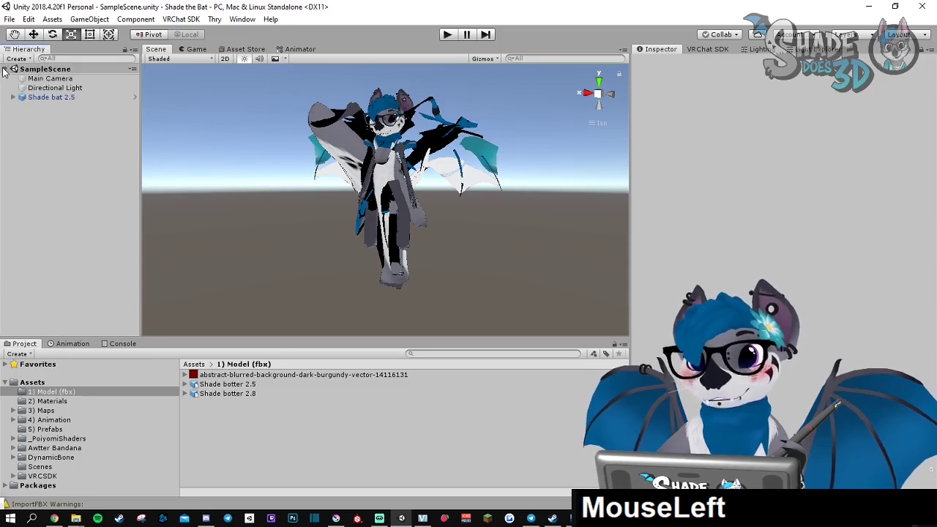
{"action": "left_click_drag", "start_coordinate": [207, 396], "coordinate": [40, 171]}
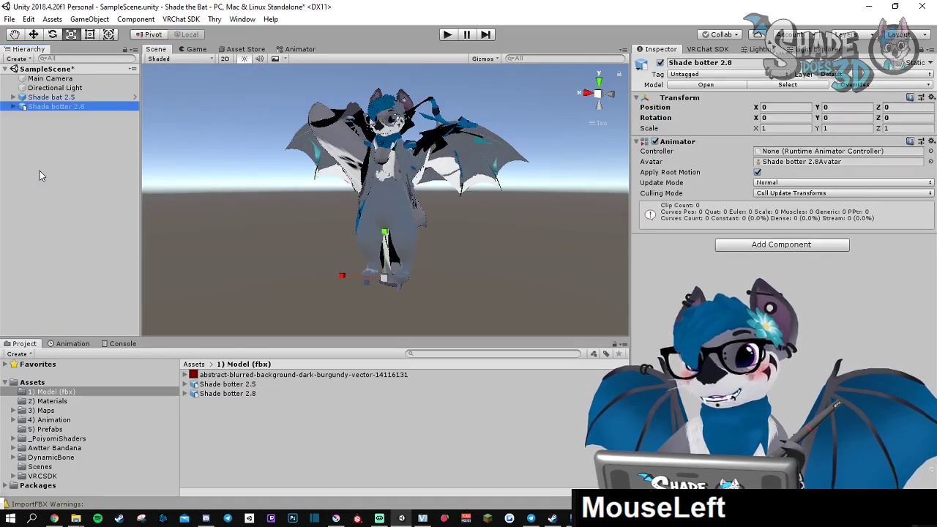
Step: Deactivate the old Shade bat 2.5 object in the scene
{"action": "right_click_drag", "start_coordinate": [389, 245], "coordinate": [395, 246]}
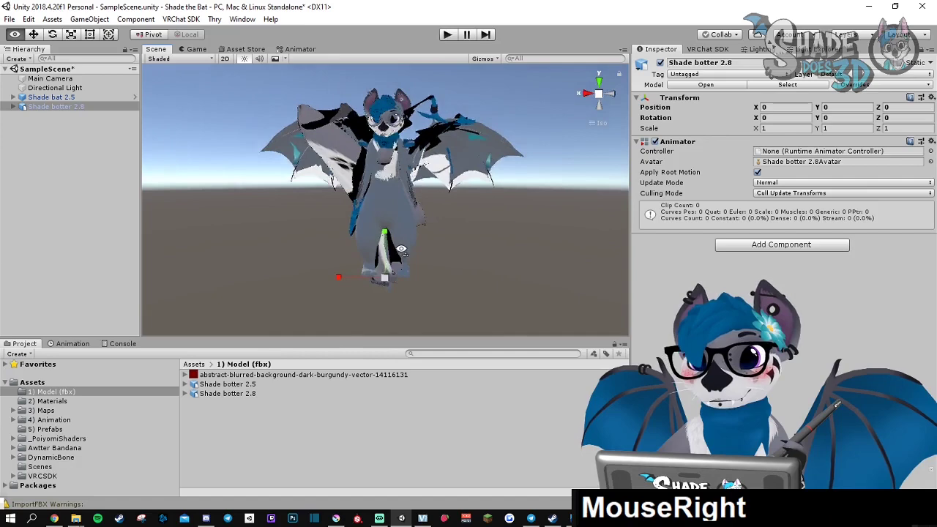
{"action": "left_click", "coordinate": [51, 97]}
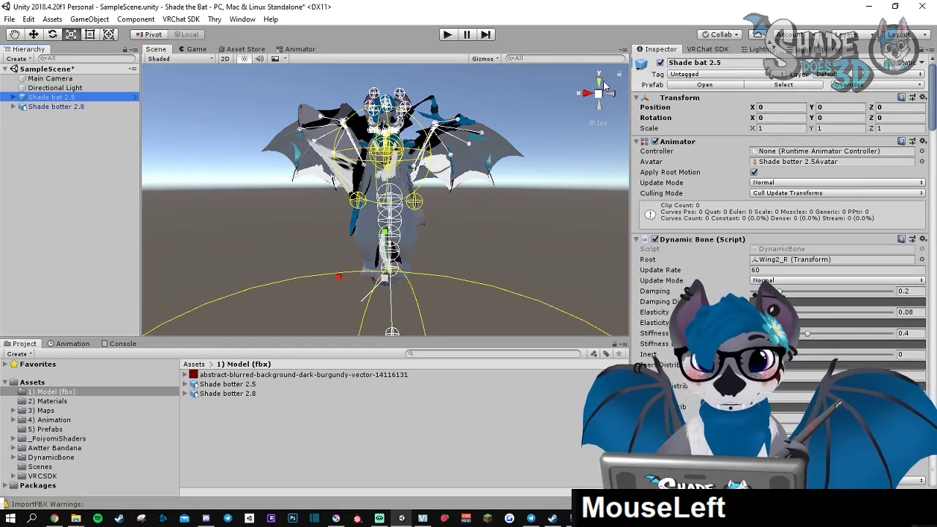
{"action": "left_click", "coordinate": [661, 62]}
{"action": "right_click_drag", "start_coordinate": [358, 163], "coordinate": [315, 176]}
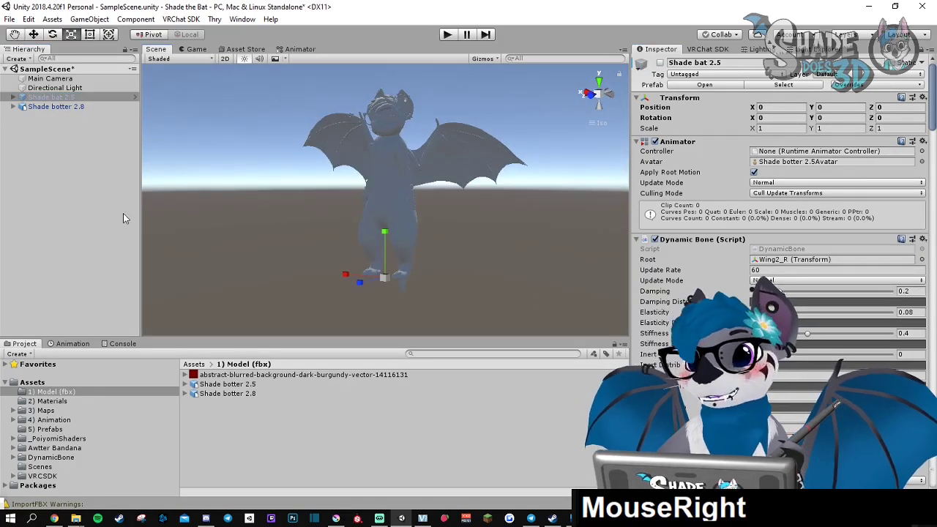
Step: Apply the Body and Eyes materials from the 2) Materials folder to the body and eyes of Shade botter 2.8
{"action": "left_click", "coordinate": [67, 106]}
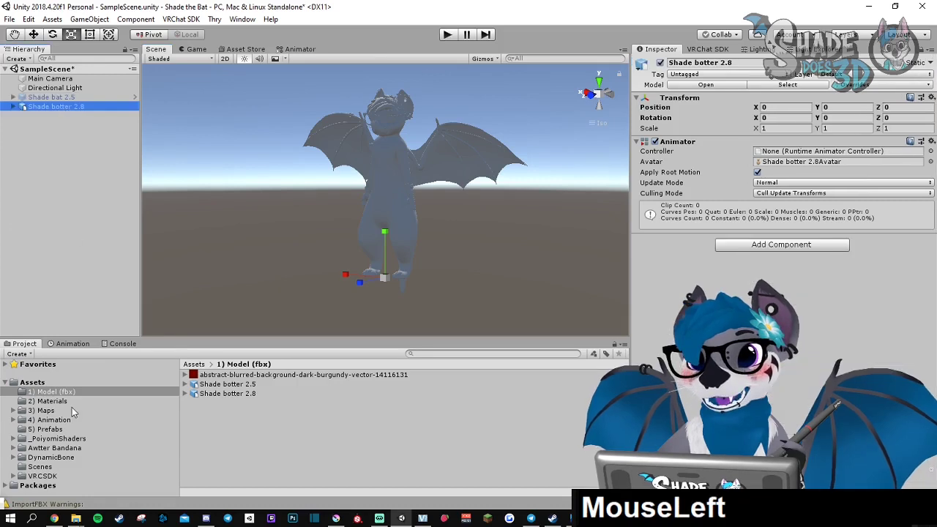
{"action": "left_click", "coordinate": [47, 401]}
{"action": "left_click_drag", "start_coordinate": [208, 395], "coordinate": [374, 221]}
{"action": "left_click_drag", "start_coordinate": [227, 384], "coordinate": [211, 414]}
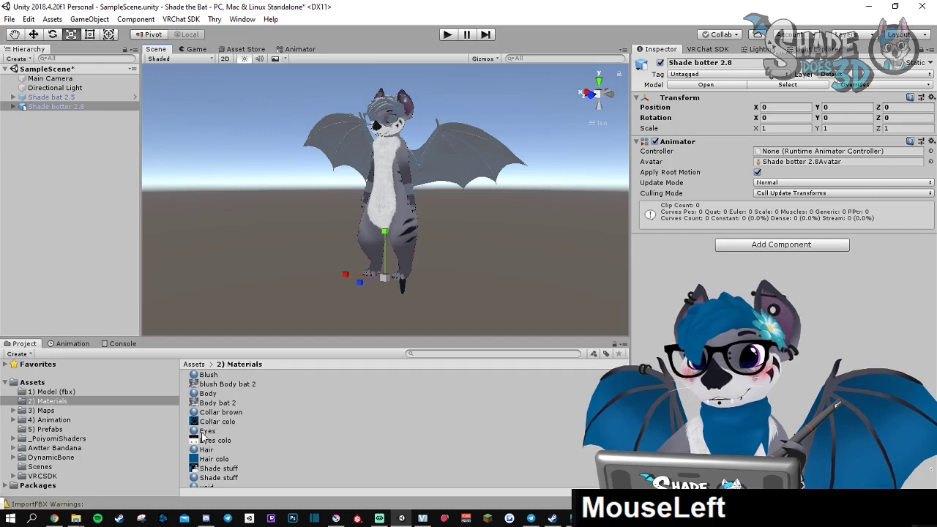
{"action": "left_click_drag", "start_coordinate": [202, 434], "coordinate": [396, 131]}
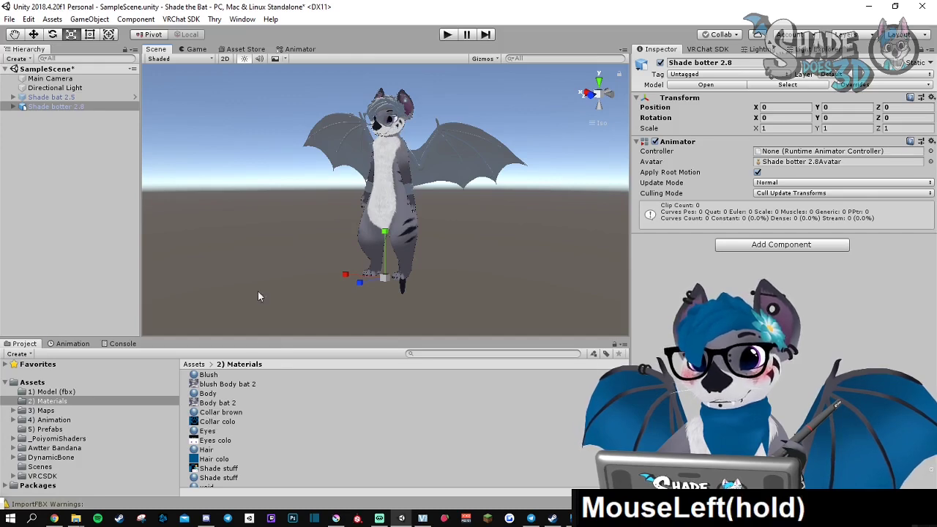
{"action": "mouse_move", "coordinate": [384, 200]}
{"action": "middle_mouse_down"}
{"action": "mouse_move", "coordinate": [406, 202]}
{"action": "mouse_move", "coordinate": [386, 203]}
{"action": "middle_mouse_up"}
{"action": "right_click_drag", "start_coordinate": [385, 203], "coordinate": [417, 204]}
{"action": "scroll", "coordinate": [469, 190], "scroll_direction": "up", "scroll_amount": 4}
{"action": "scroll", "coordinate": [468, 187], "scroll_direction": "down", "scroll_amount": 2}
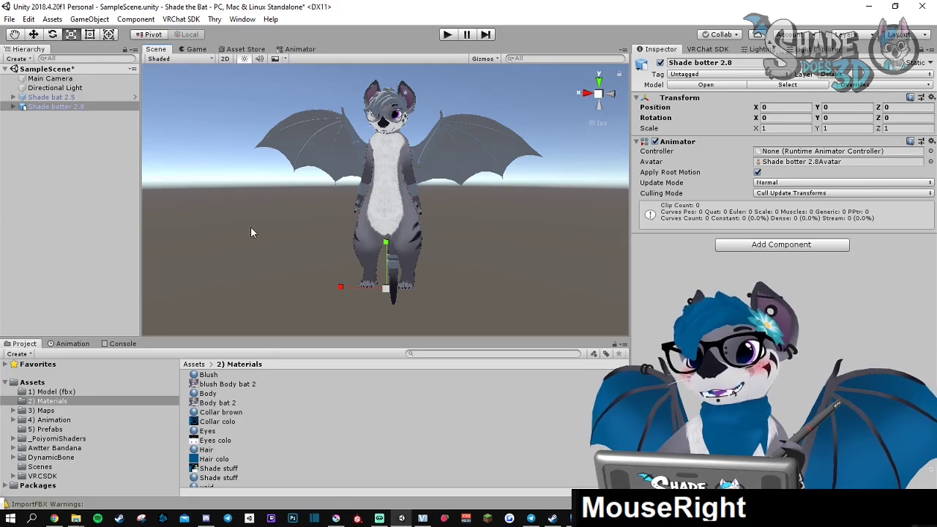
Step: Import the complete PumkinsAvatarTools_v0.9.2b_hotfix2 package from the file explorer into the project's Assets
{"action": "left_click", "coordinate": [76, 519]}
{"action": "left_click", "coordinate": [93, 458]}
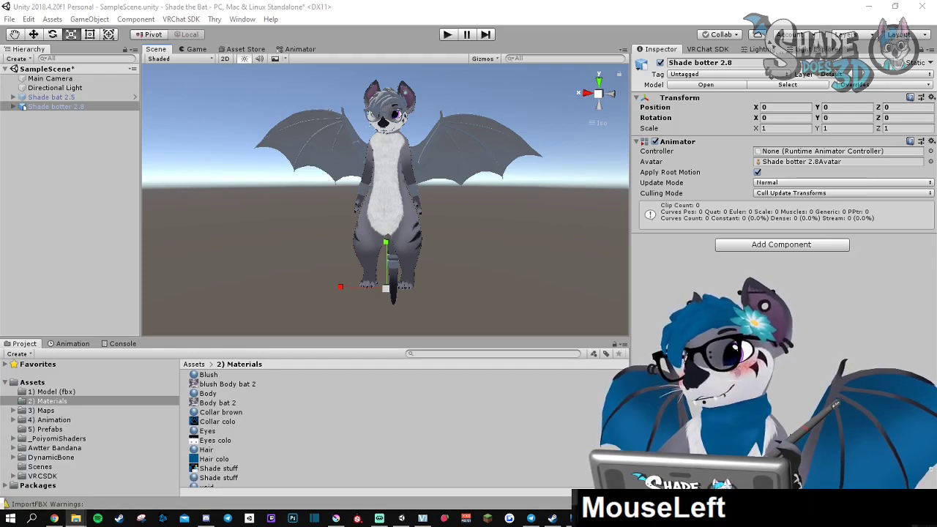
{"action": "left_click_drag", "start_coordinate": [5, 307], "coordinate": [38, 388]}
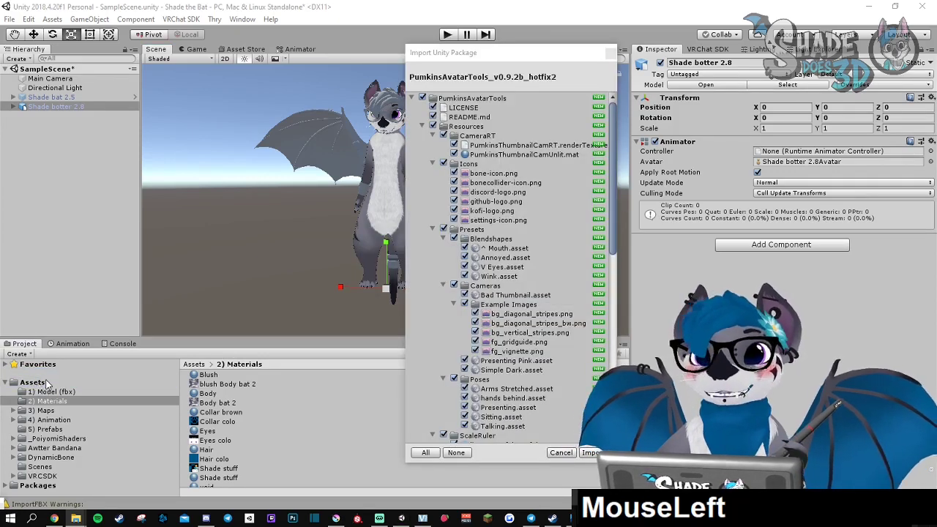
{"action": "scroll", "coordinate": [494, 232], "scroll_direction": "down", "scroll_amount": 5}
{"action": "scroll", "coordinate": [490, 241], "scroll_direction": "up", "scroll_amount": 6}
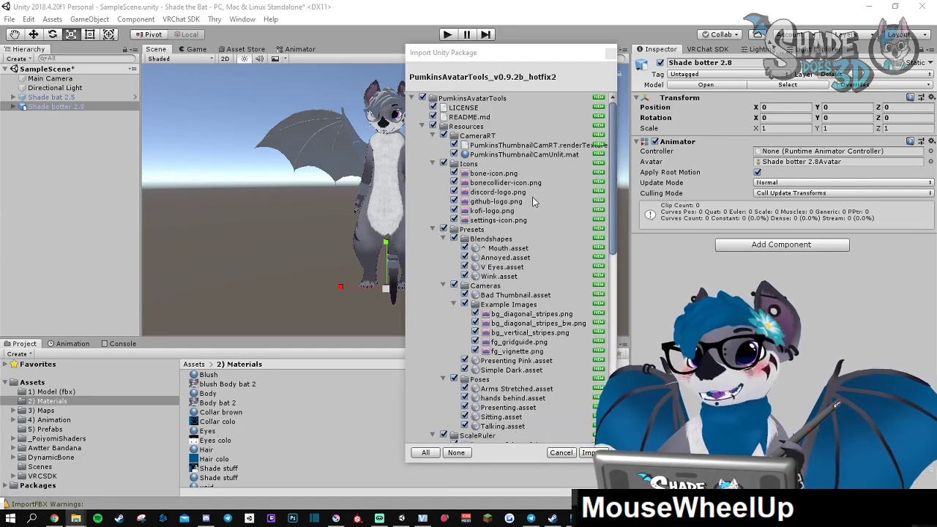
{"action": "left_click", "coordinate": [590, 453]}
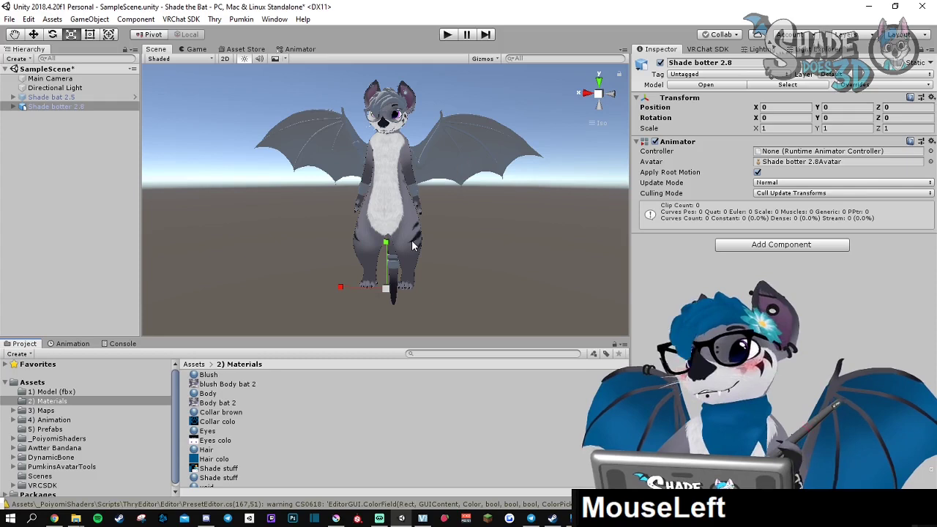
Step: Open Pumkin's Avatar Tools and dock its window beside the Inspector
{"action": "left_click", "coordinate": [241, 19]}
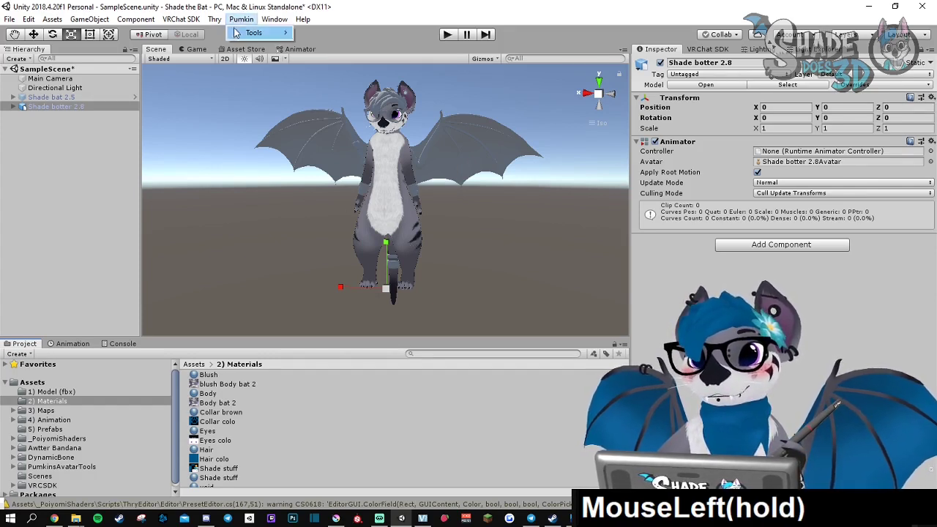
{"action": "left_click", "coordinate": [264, 33]}
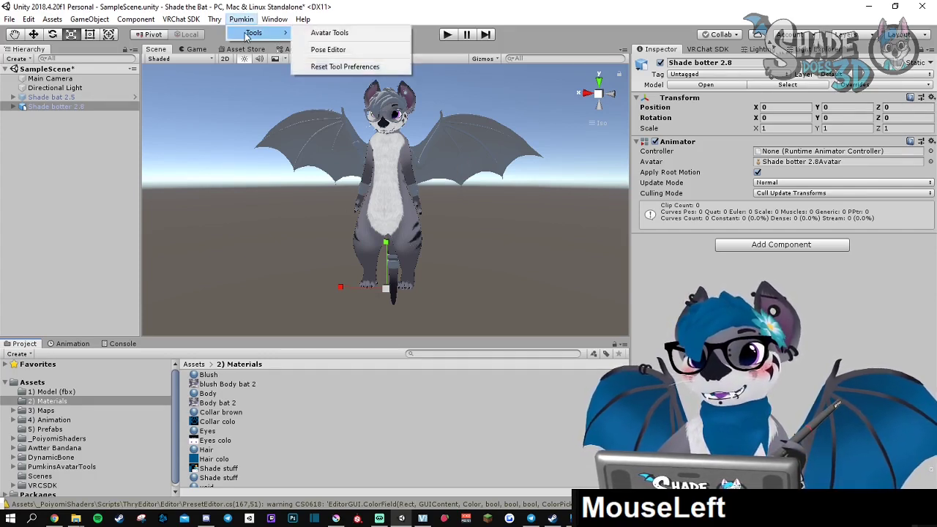
{"action": "left_click", "coordinate": [330, 34]}
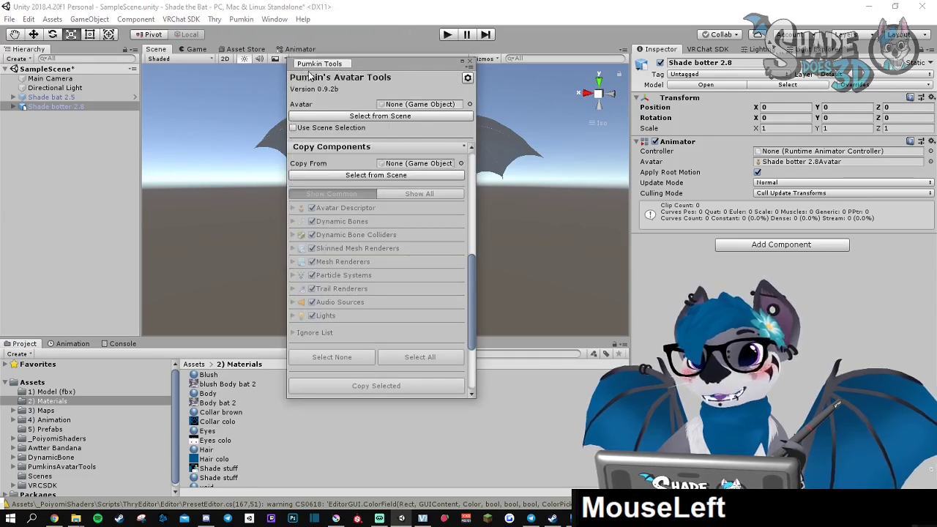
{"action": "left_click_drag", "start_coordinate": [309, 73], "coordinate": [703, 53]}
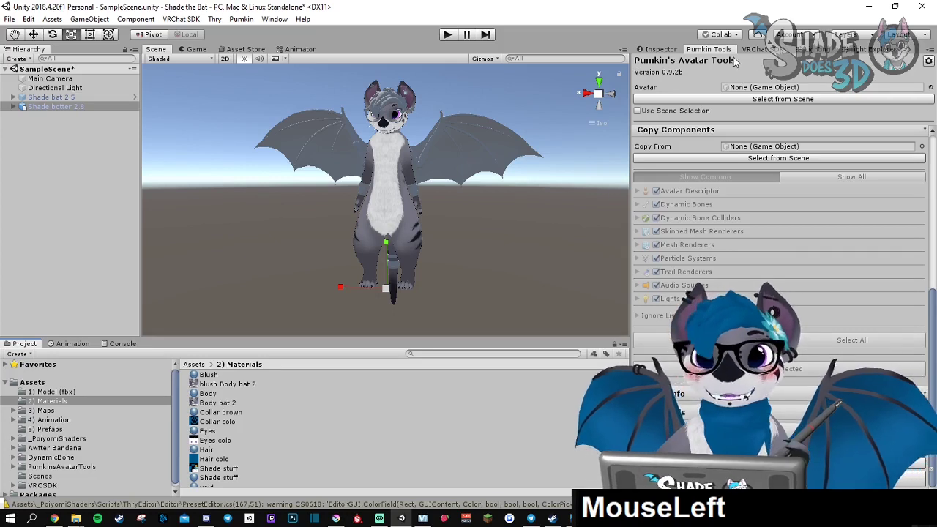
Step: Set Shade botter 2.8 as the avatar and Shade bat 2.5 as the copy source, then copy all components across
{"action": "left_click_drag", "start_coordinate": [53, 103], "coordinate": [755, 88]}
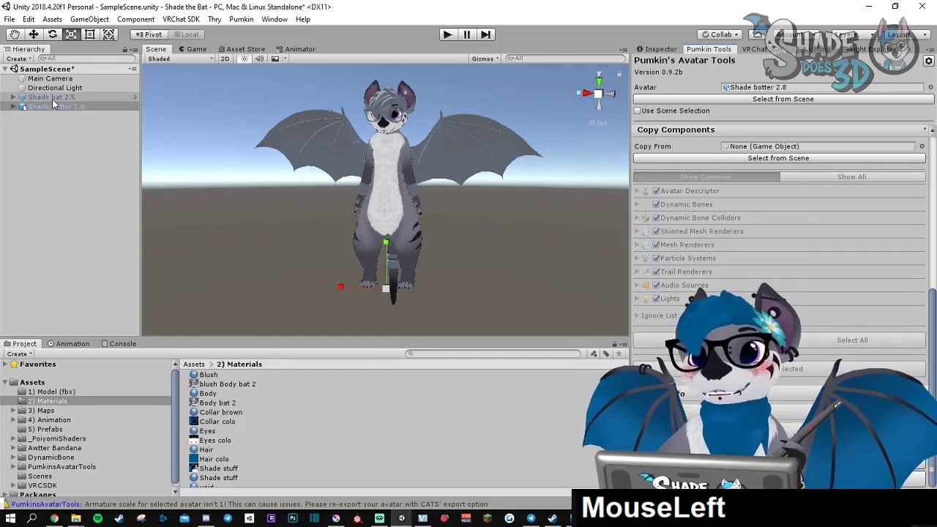
{"action": "left_click_drag", "start_coordinate": [70, 102], "coordinate": [748, 152]}
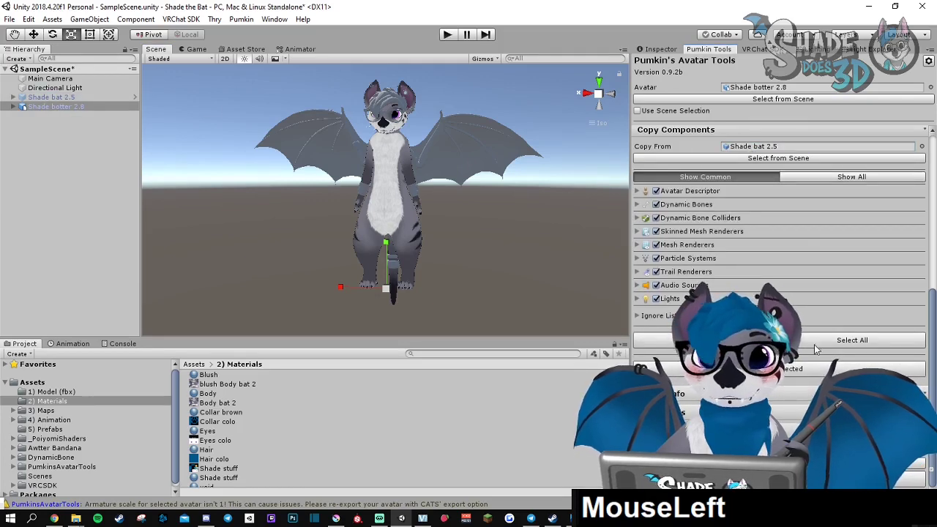
{"action": "left_click", "coordinate": [854, 342]}
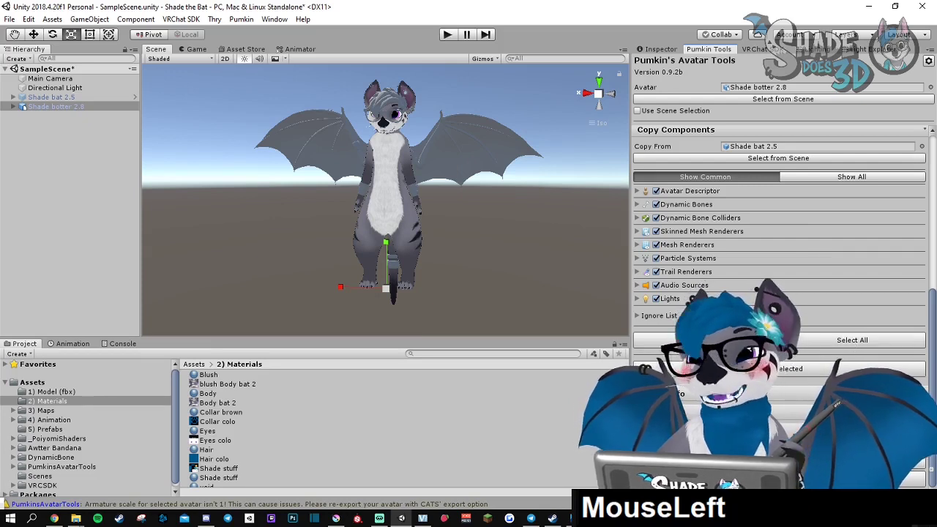
Step: Examine the copied dynamic bones and colliders on Shade botter 2.8 from several angles
{"action": "right_click_drag", "start_coordinate": [509, 206], "coordinate": [476, 248]}
{"action": "scroll", "coordinate": [476, 248], "scroll_direction": "up", "scroll_amount": 2}
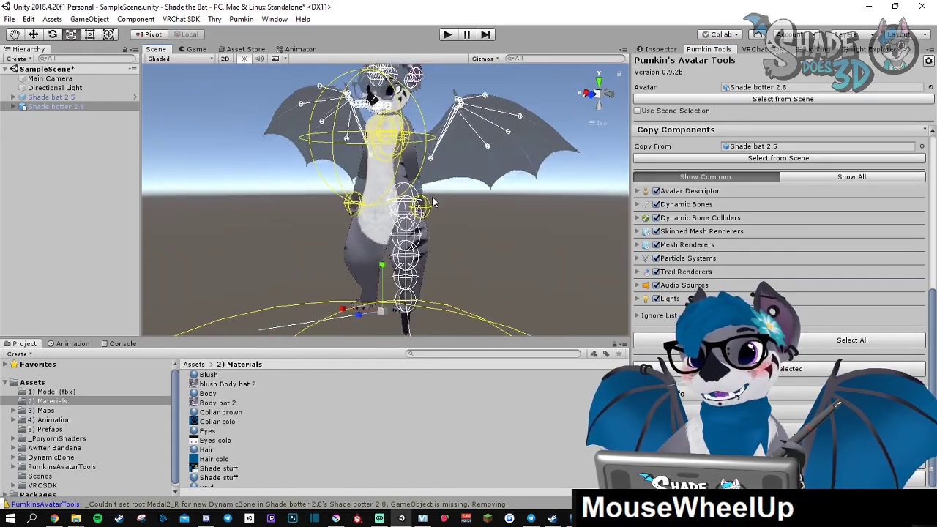
{"action": "middle_click_drag", "start_coordinate": [476, 247], "coordinate": [513, 192]}
{"action": "scroll", "coordinate": [514, 189], "scroll_direction": "up", "scroll_amount": 2}
{"action": "right_click_drag", "start_coordinate": [515, 189], "coordinate": [336, 199]}
{"action": "scroll", "coordinate": [453, 225], "scroll_direction": "down", "scroll_amount": 2}
{"action": "scroll", "coordinate": [335, 199], "scroll_direction": "up", "scroll_amount": 2}
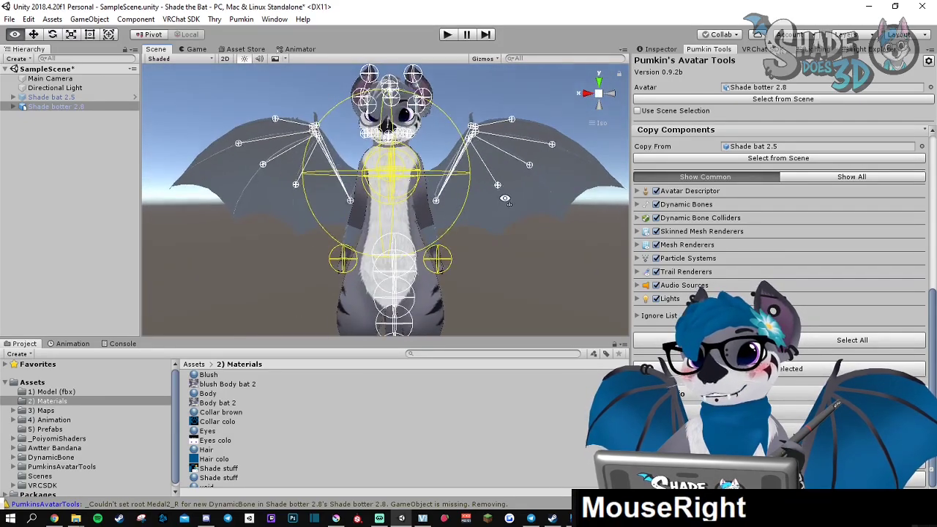
{"action": "scroll", "coordinate": [488, 202], "scroll_direction": "down", "scroll_amount": 6}
{"action": "right_click_drag", "start_coordinate": [420, 242], "coordinate": [332, 212]}
{"action": "left_click", "coordinate": [65, 152]}
{"action": "left_click", "coordinate": [73, 107]}
{"action": "scroll", "coordinate": [331, 213], "scroll_direction": "up", "scroll_amount": 1}
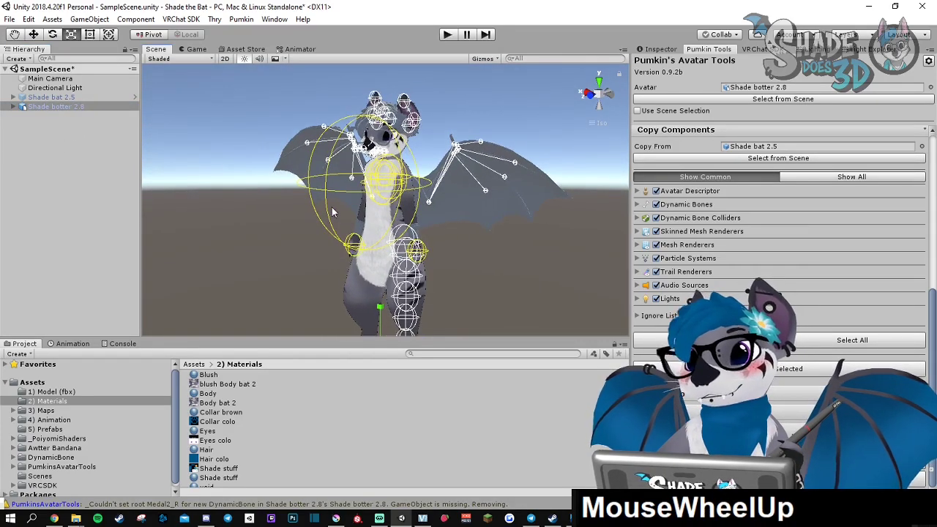
{"action": "middle_click_drag", "start_coordinate": [356, 227], "coordinate": [335, 210]}
{"action": "right_click_drag", "start_coordinate": [335, 210], "coordinate": [424, 212]}
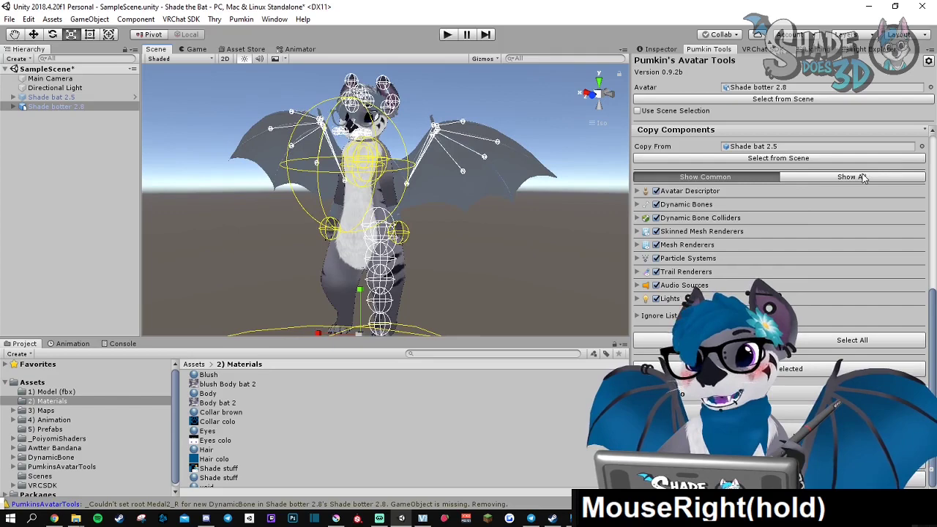
Step: Review the copied VRC Avatar Descriptor and Dynamic Bone components of Shade botter 2.8, then deselect it and view the model from the front
{"action": "right_click_drag", "start_coordinate": [864, 178], "coordinate": [663, 51]}
{"action": "left_click", "coordinate": [661, 50]}
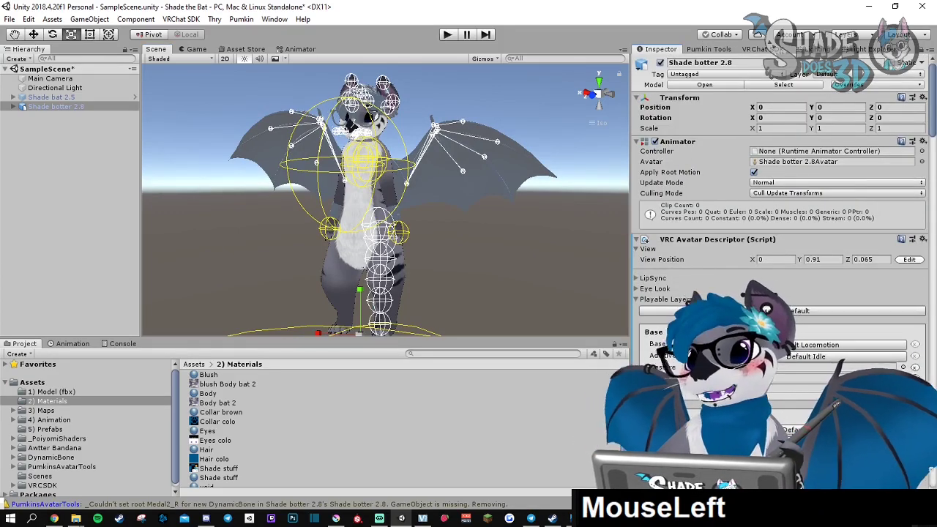
{"action": "scroll", "coordinate": [726, 257], "scroll_direction": "down", "scroll_amount": 3}
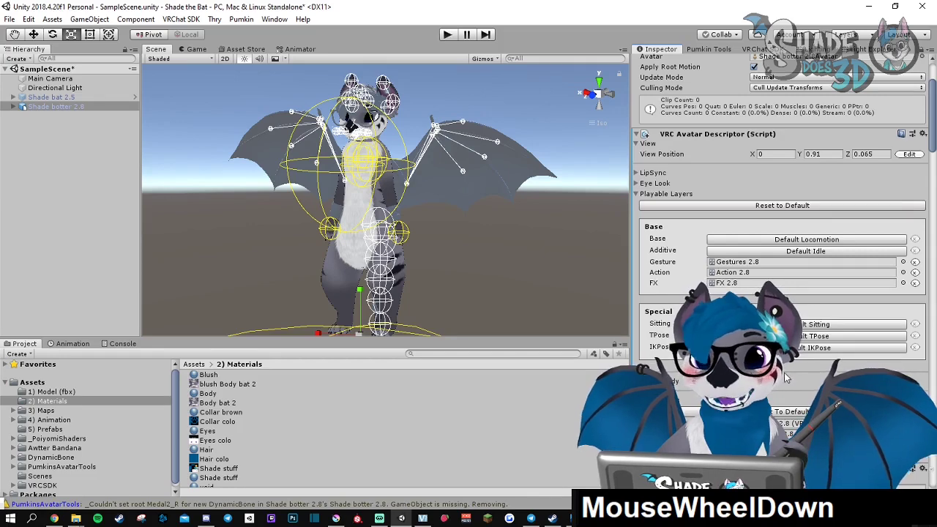
{"action": "scroll", "coordinate": [785, 379], "scroll_direction": "down", "scroll_amount": 2}
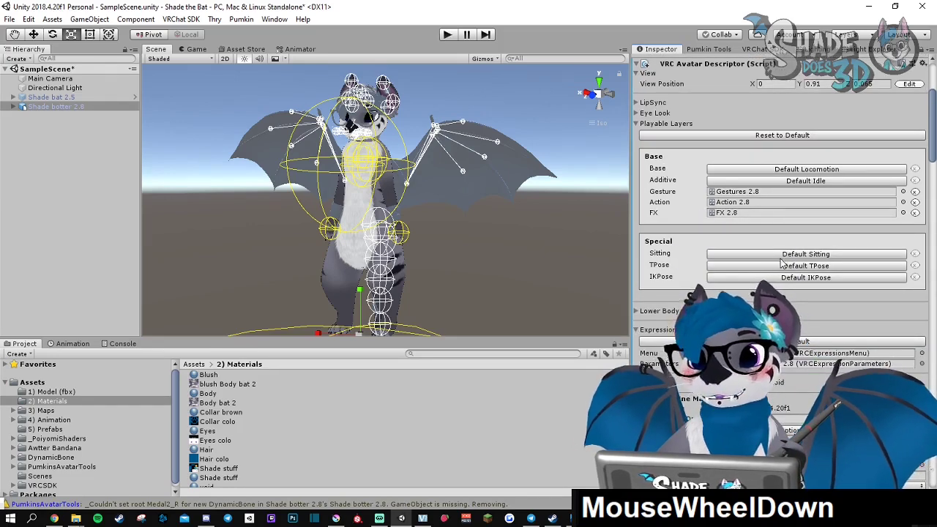
{"action": "scroll", "coordinate": [782, 262], "scroll_direction": "up", "scroll_amount": 3}
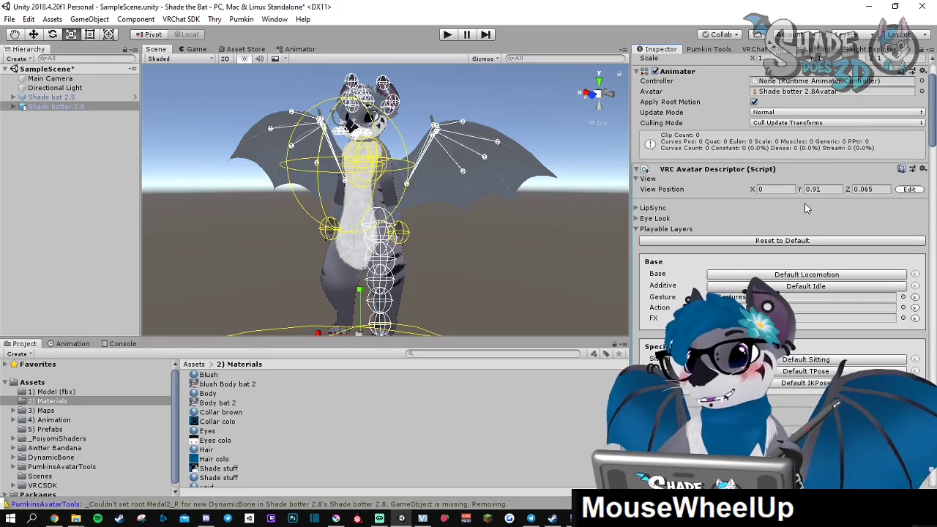
{"action": "scroll", "coordinate": [668, 270], "scroll_direction": "down", "scroll_amount": 10}
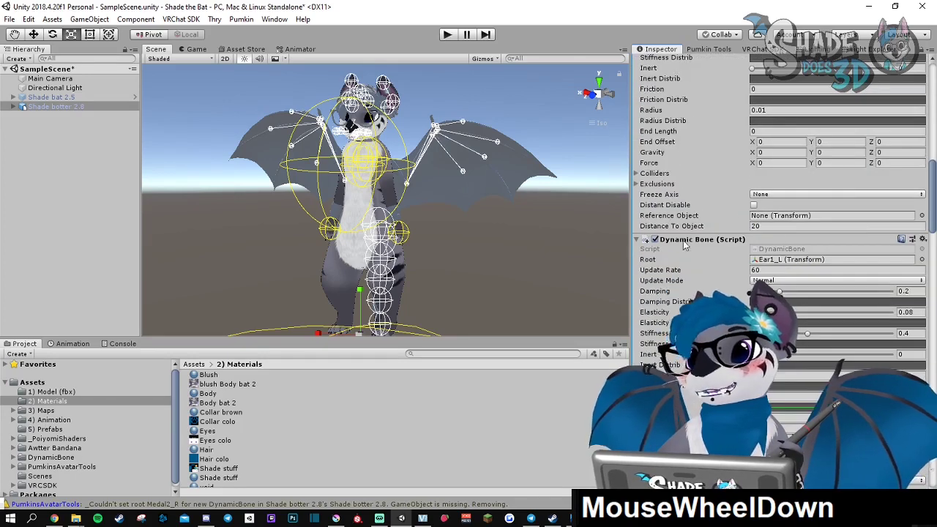
{"action": "scroll", "coordinate": [703, 260], "scroll_direction": "up", "scroll_amount": 10}
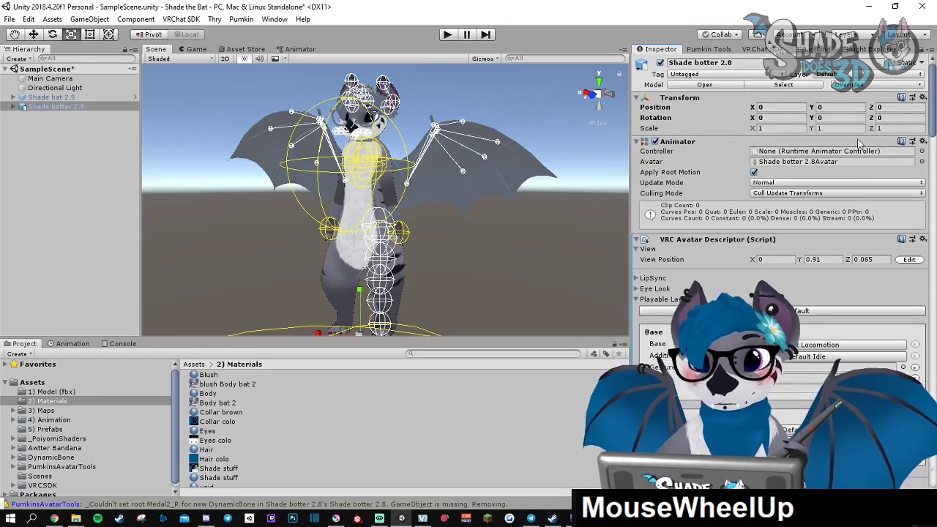
{"action": "right_click_drag", "start_coordinate": [394, 195], "coordinate": [521, 254]}
{"action": "left_click", "coordinate": [522, 253]}
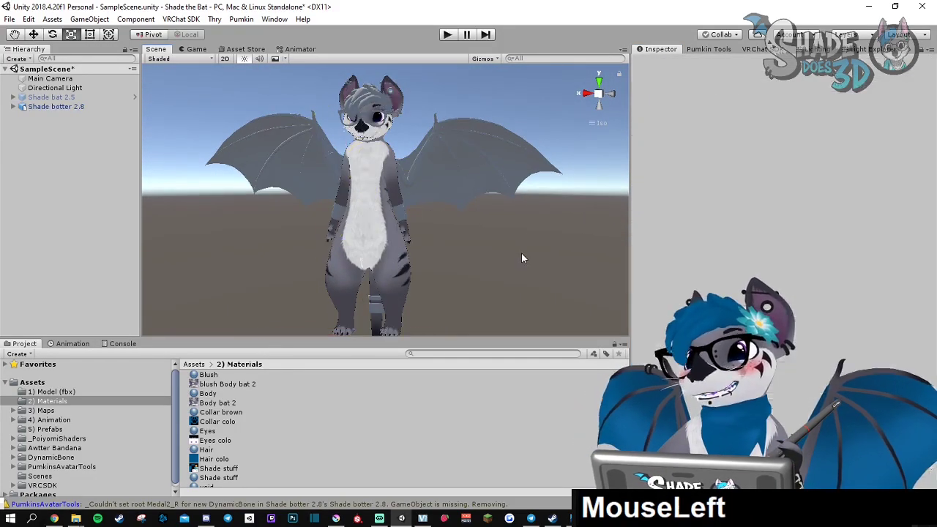
{"action": "right_click_drag", "start_coordinate": [479, 206], "coordinate": [524, 210]}
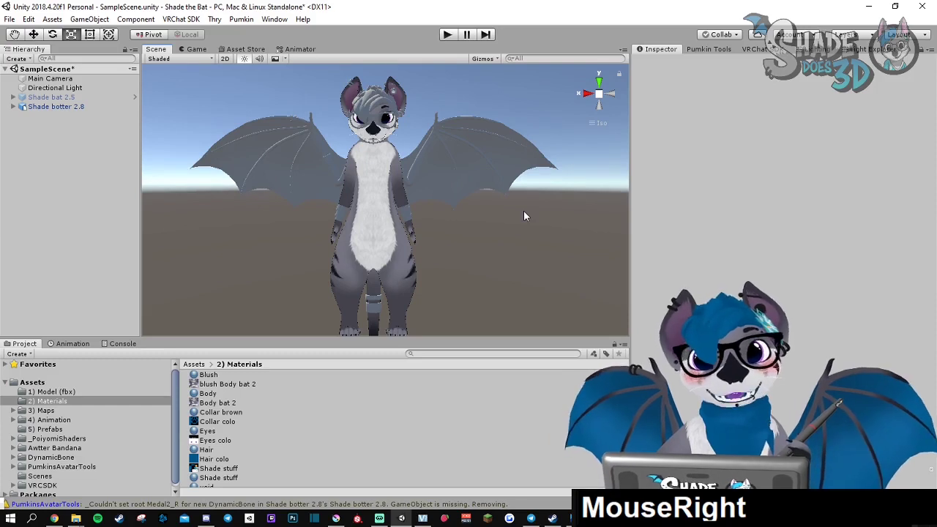